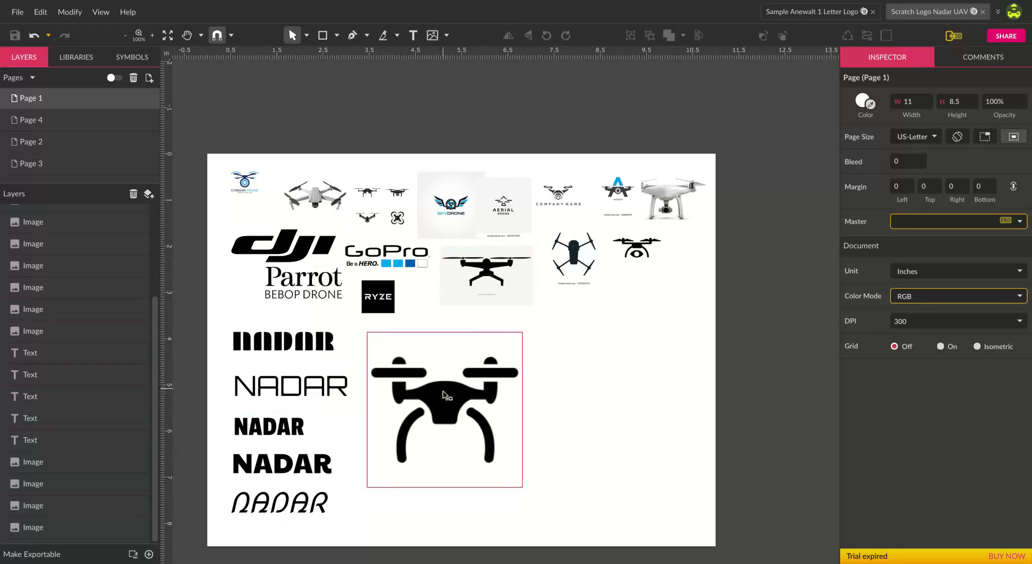
Shift the black drone image slightly and shrink it to about 3.06 in square beside the NADAR text samples.
{"action": "left_click", "coordinate": [493, 398]}
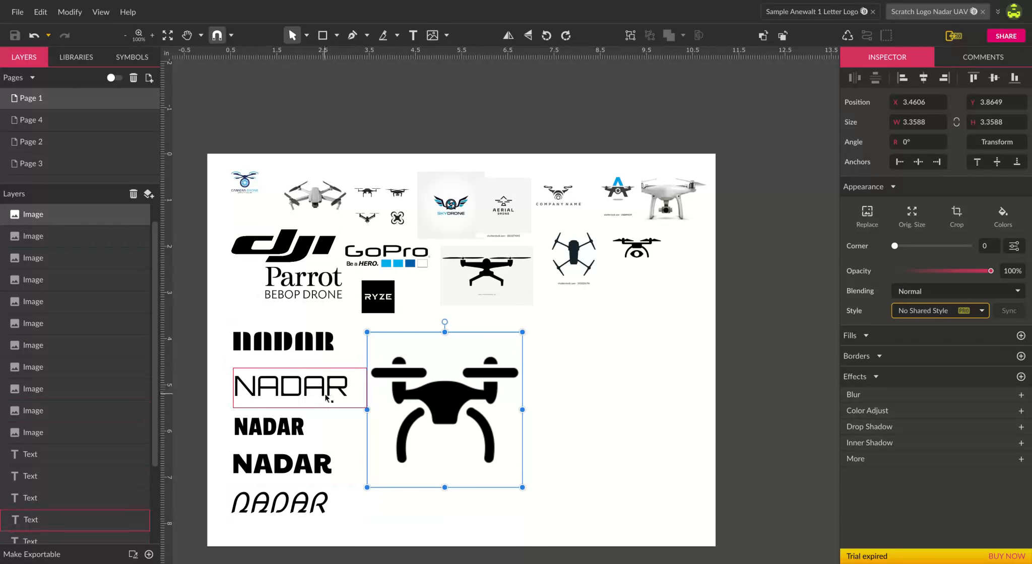
{"action": "left_click_drag", "start_coordinate": [430, 409], "coordinate": [449, 408]}
{"action": "left_click_drag", "start_coordinate": [523, 486], "coordinate": [509, 472]}
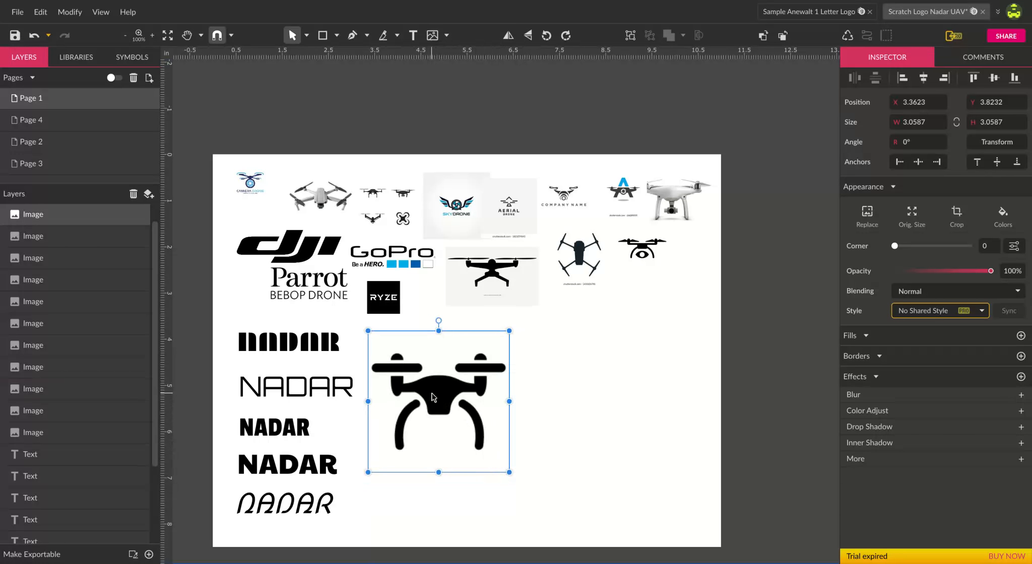
Vectorize the drone image and inspect the traced outline of the right propeller up close.
{"action": "left_click", "coordinate": [70, 12]}
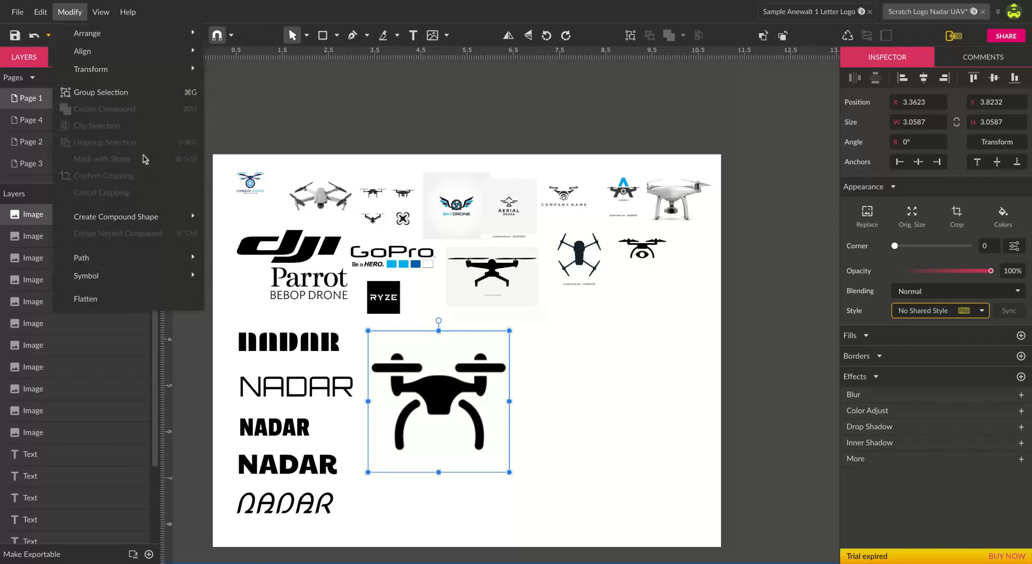
{"action": "mouse_move", "coordinate": [125, 258]}
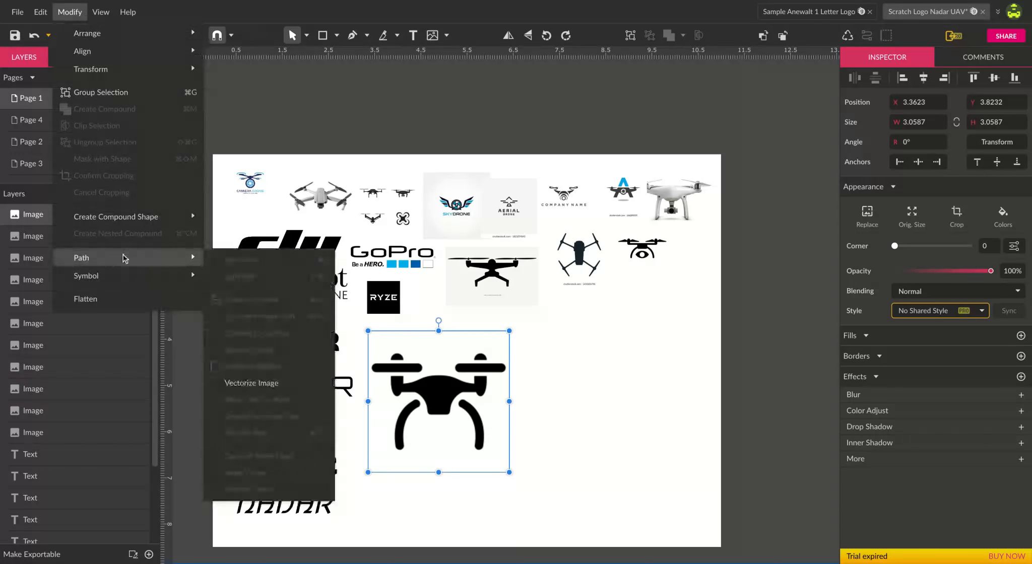
{"action": "left_click", "coordinate": [260, 385]}
{"action": "left_click_drag", "start_coordinate": [276, 216], "coordinate": [467, 401]}
{"action": "key", "text": "z"}
{"action": "left_click", "coordinate": [464, 401]}
{"action": "left_click", "coordinate": [465, 401]}
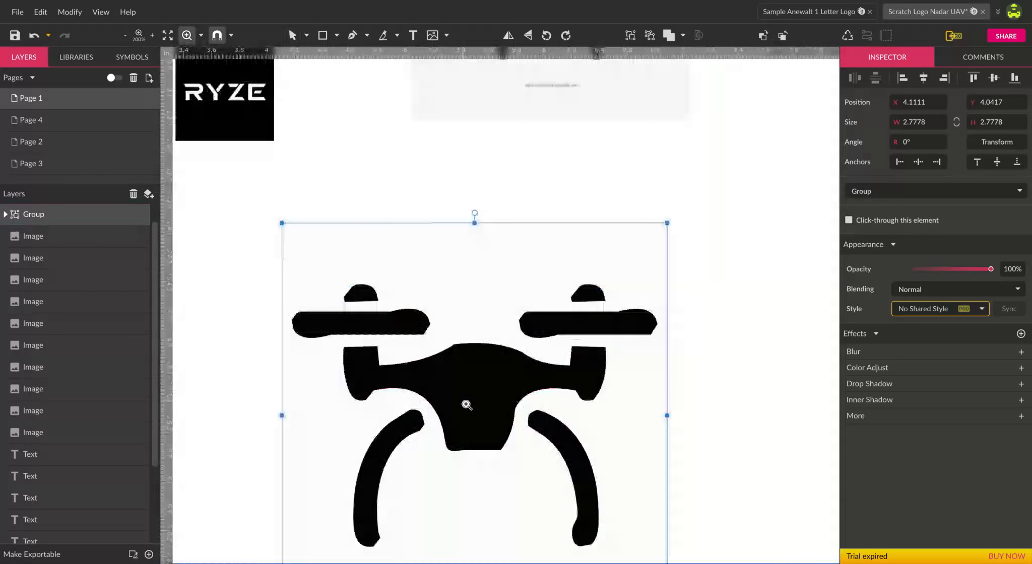
{"action": "left_click", "coordinate": [486, 418]}
{"action": "key", "text": "space"}
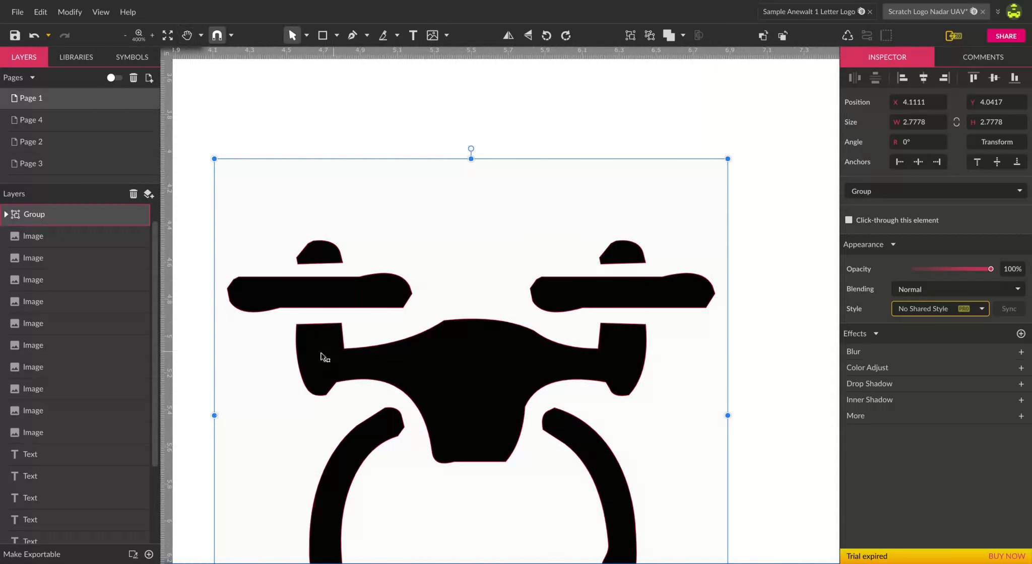
{"action": "left_click", "coordinate": [590, 301], "text": "ctrl"}
{"action": "left_click", "coordinate": [590, 301], "text": "ctrl"}
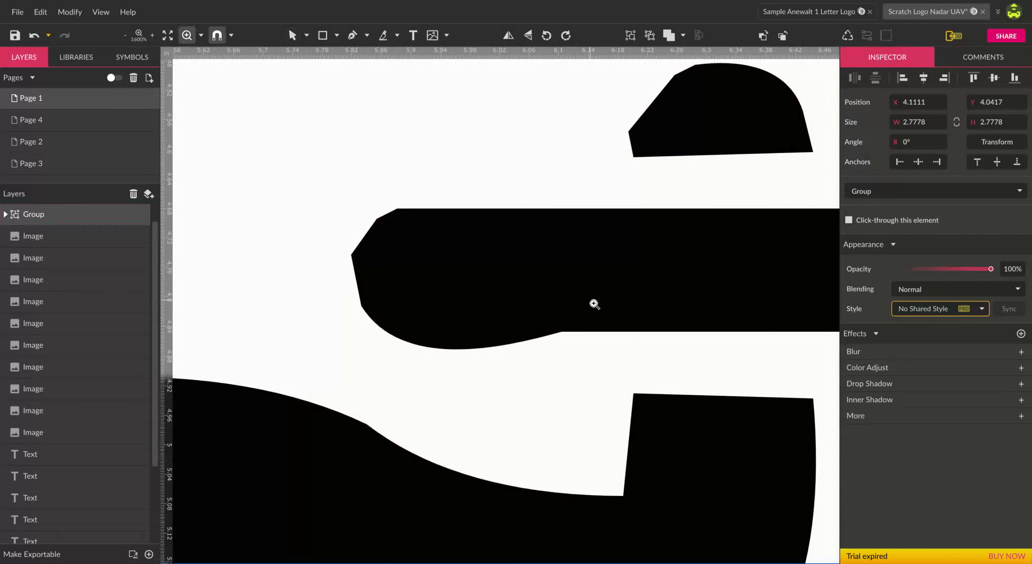
Set the outermost node at the left end of the traced right propeller to a mirrored joint.
{"action": "double_click", "coordinate": [444, 290]}
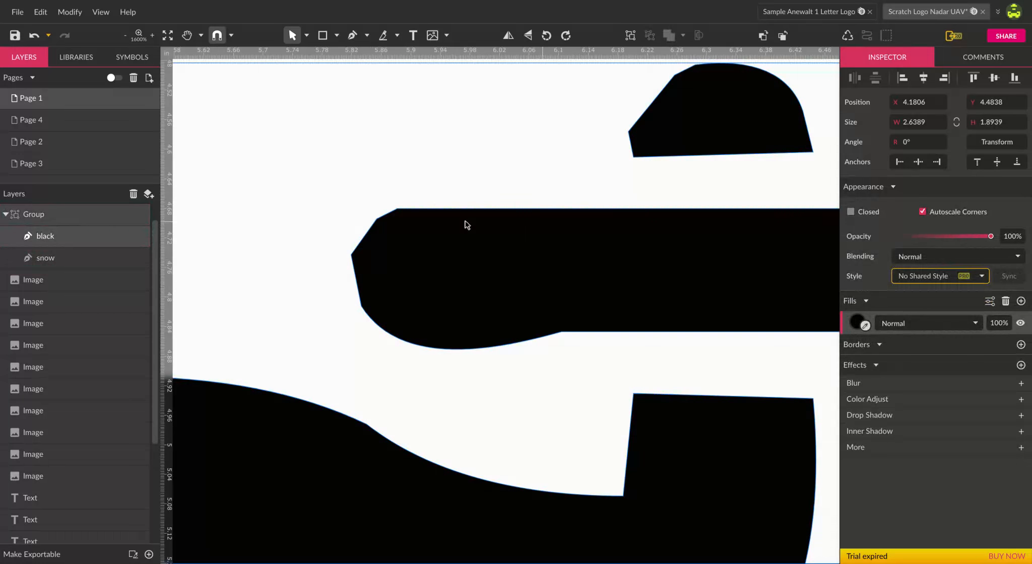
{"action": "double_click", "coordinate": [395, 231]}
{"action": "left_click", "coordinate": [351, 255]}
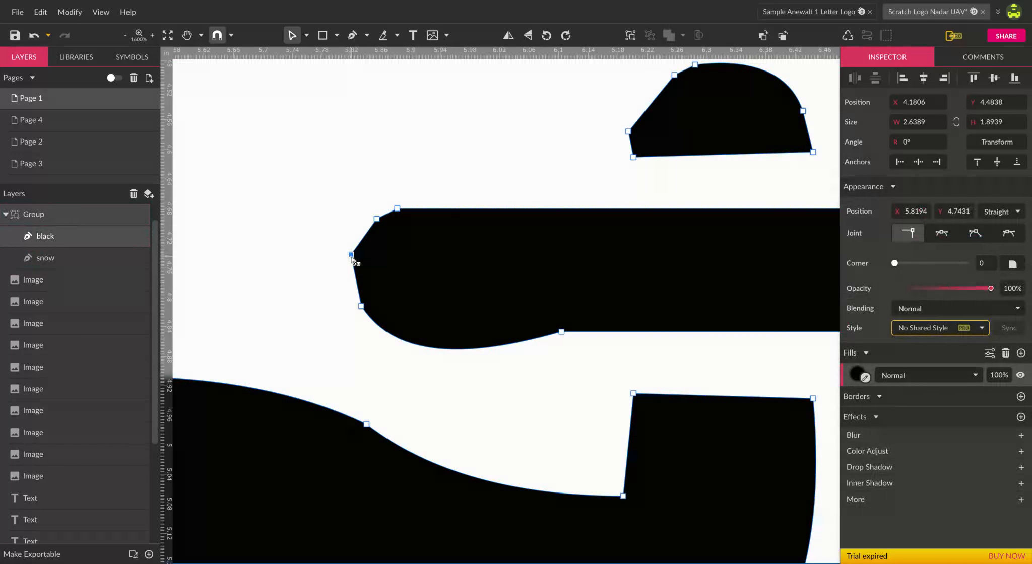
{"action": "left_click", "coordinate": [941, 233]}
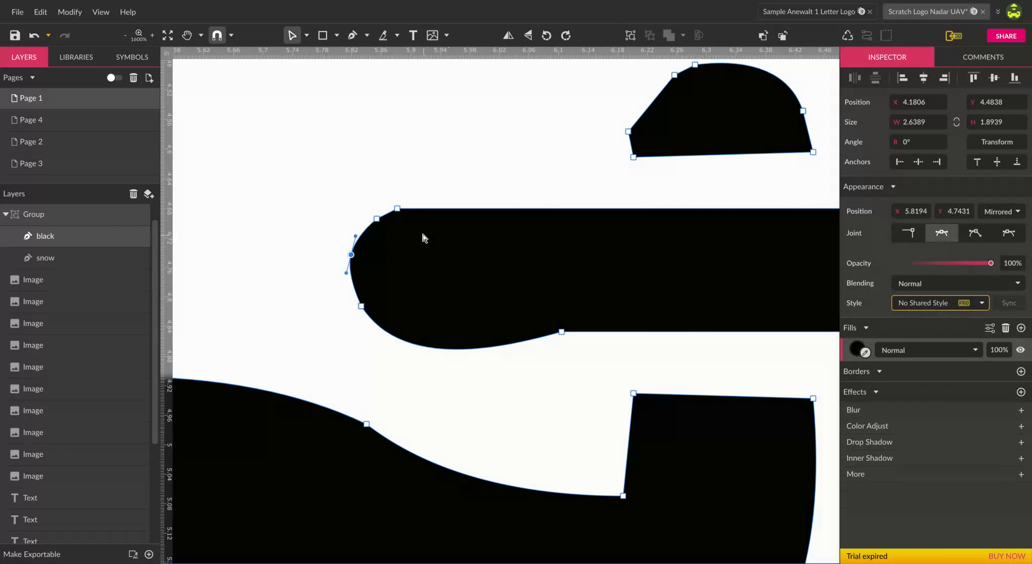
{"action": "left_click", "coordinate": [376, 220]}
{"action": "key", "text": "space"}
{"action": "left_click", "coordinate": [434, 270], "text": "ctrl+alt"}
{"action": "left_click", "coordinate": [434, 270], "text": "ctrl+alt"}
{"action": "left_click", "coordinate": [434, 271], "text": "ctrl+alt"}
{"action": "left_click", "coordinate": [436, 287], "text": "ctrl+alt"}
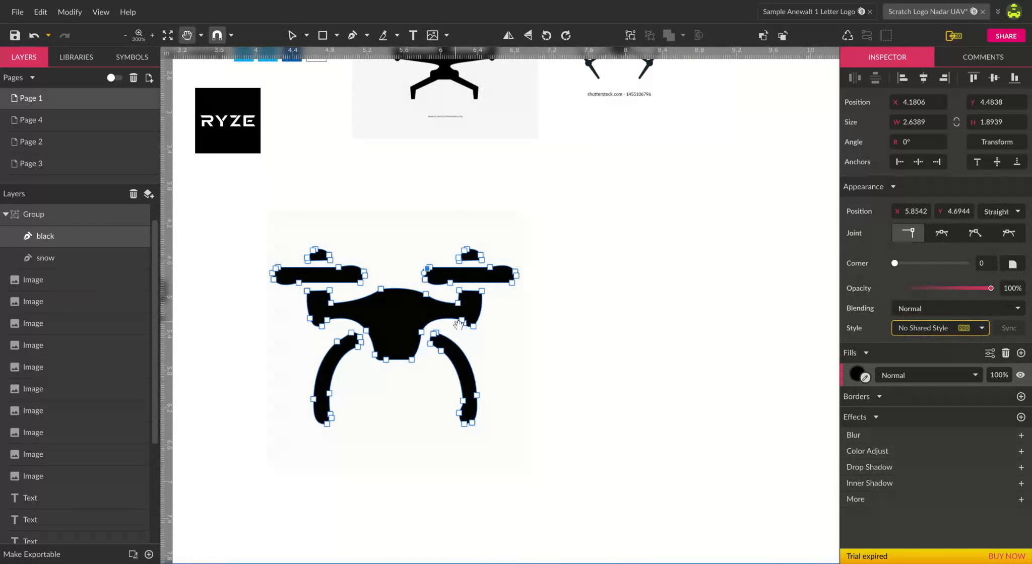
{"action": "left_click_drag", "start_coordinate": [414, 298], "coordinate": [461, 337]}
{"action": "left_click", "coordinate": [563, 351]}
{"action": "left_click", "coordinate": [621, 358]}
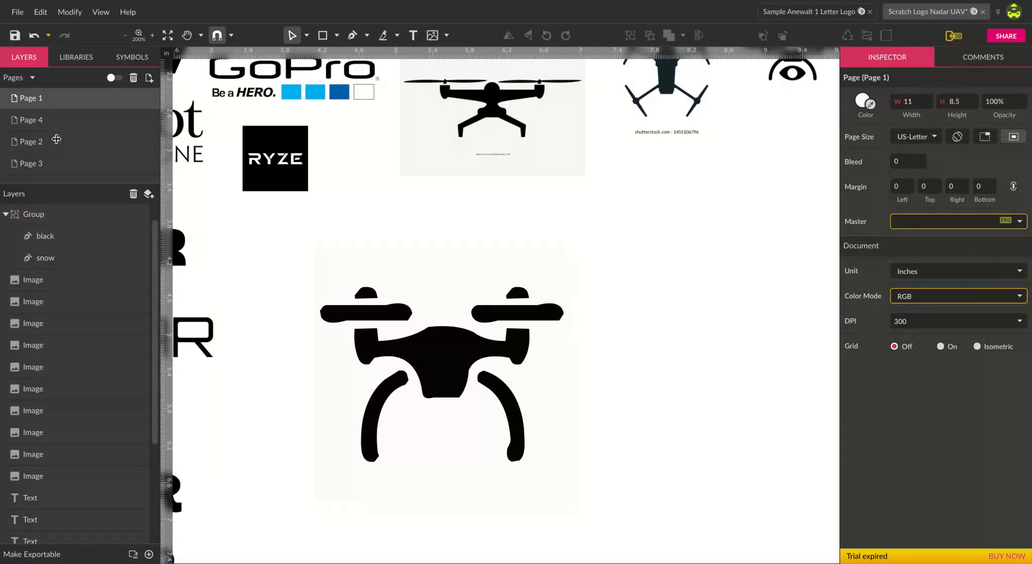
Undo the node change and the vectorization of the drone image, and deselect the image.
{"action": "key", "text": "ctrl+z"}
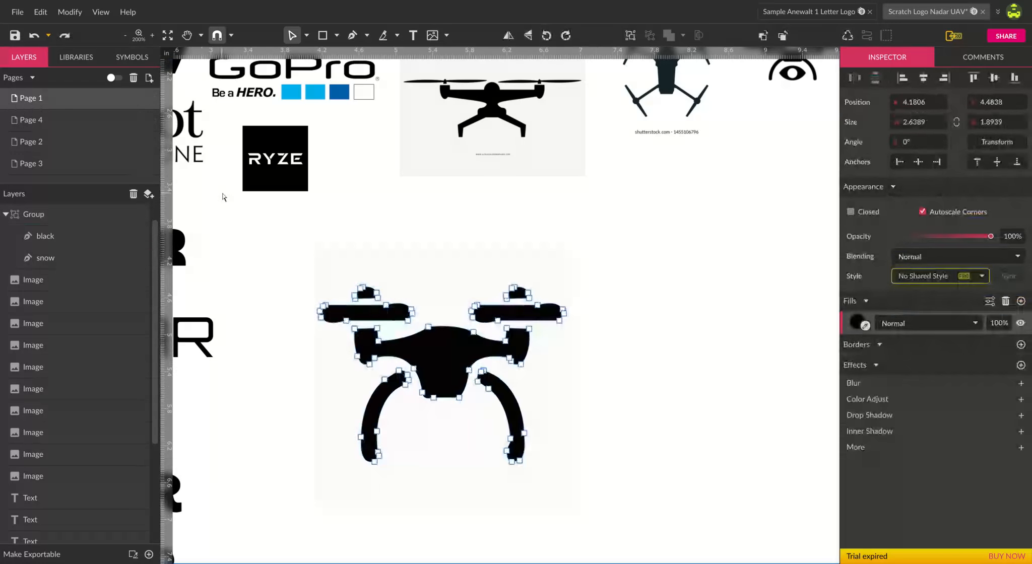
{"action": "key", "text": "ctrl+z"}
{"action": "key", "text": "ctrl+z"}
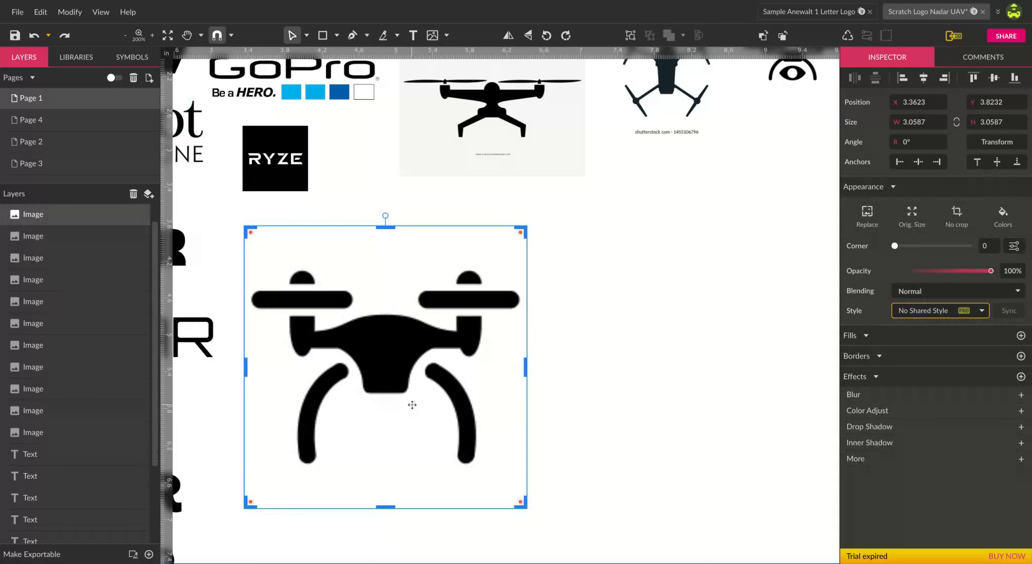
{"action": "mouse_move", "coordinate": [379, 370]}
{"action": "left_mouse_down"}
{"action": "mouse_move", "coordinate": [431, 361]}
{"action": "mouse_move", "coordinate": [391, 368]}
{"action": "left_mouse_up"}
{"action": "left_click", "coordinate": [594, 375]}
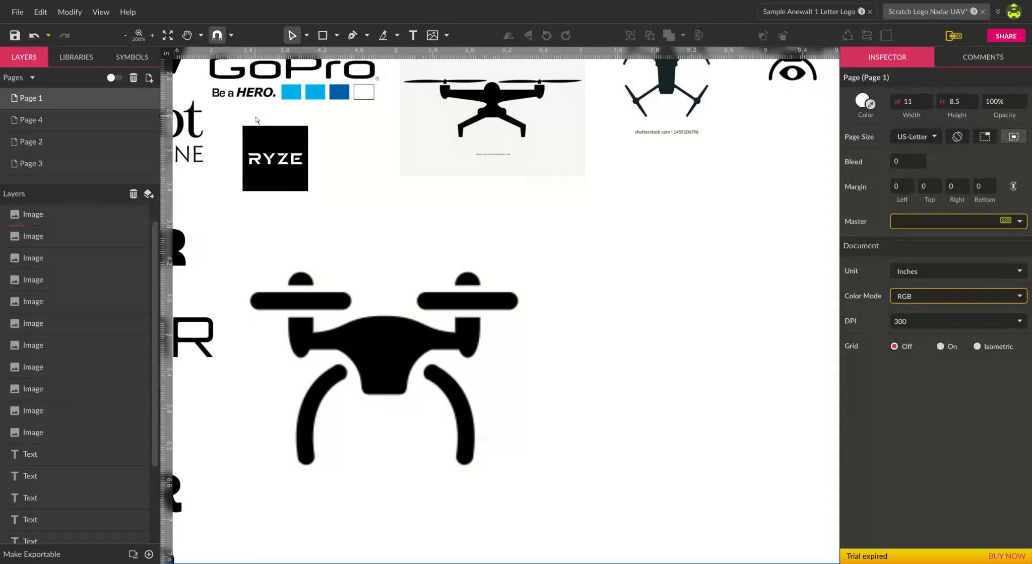
Review the existing drone logo sketches on Page 4 and compare them with the references on Page 1.
{"action": "left_click", "coordinate": [44, 126]}
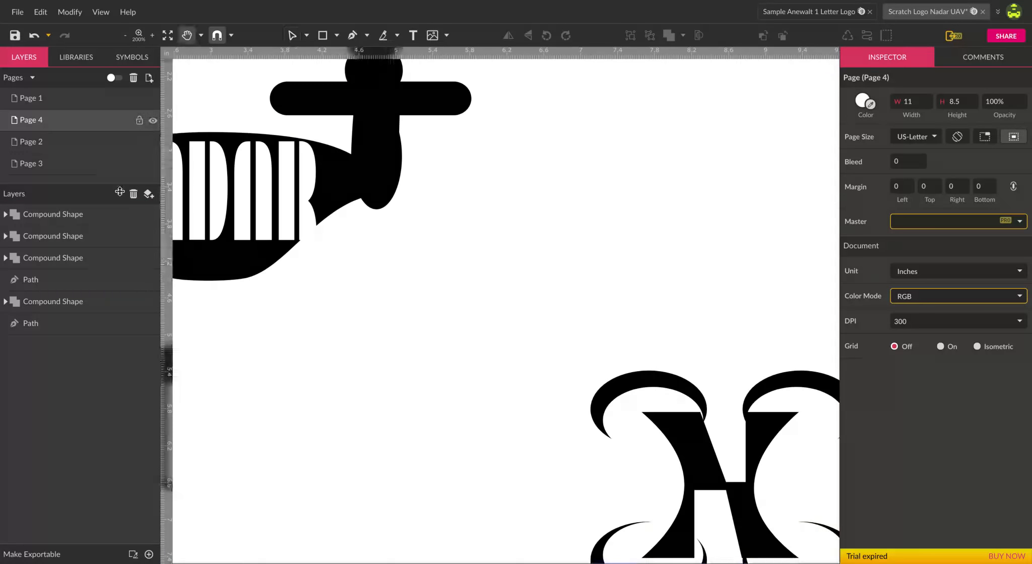
{"action": "left_click", "coordinate": [153, 121]}
{"action": "left_click", "coordinate": [317, 258], "text": "alt"}
{"action": "left_click", "coordinate": [373, 222], "text": "alt"}
{"action": "left_click", "coordinate": [373, 222], "text": "alt"}
{"action": "left_click", "coordinate": [377, 226], "text": "alt"}
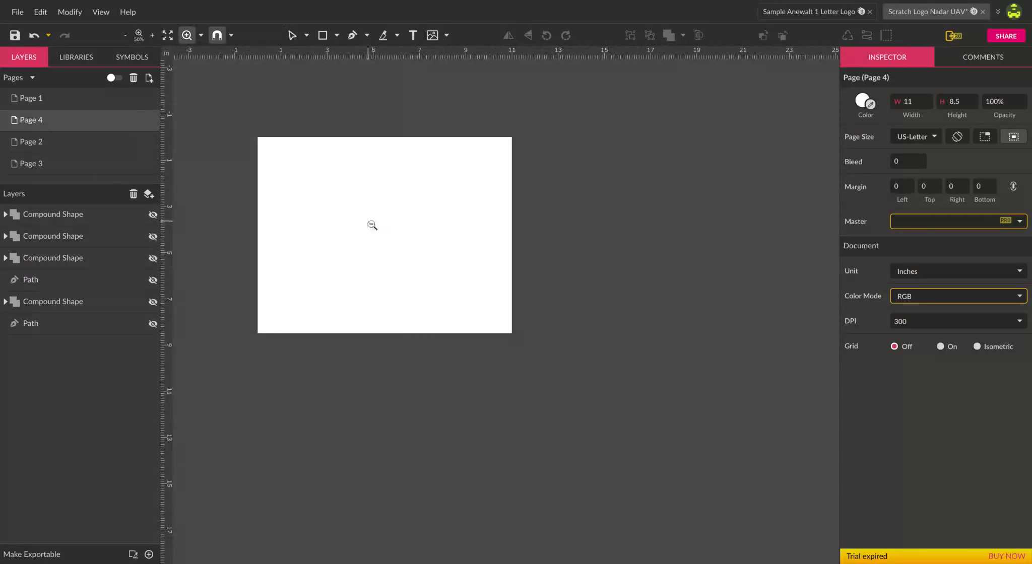
{"action": "key", "text": "v"}
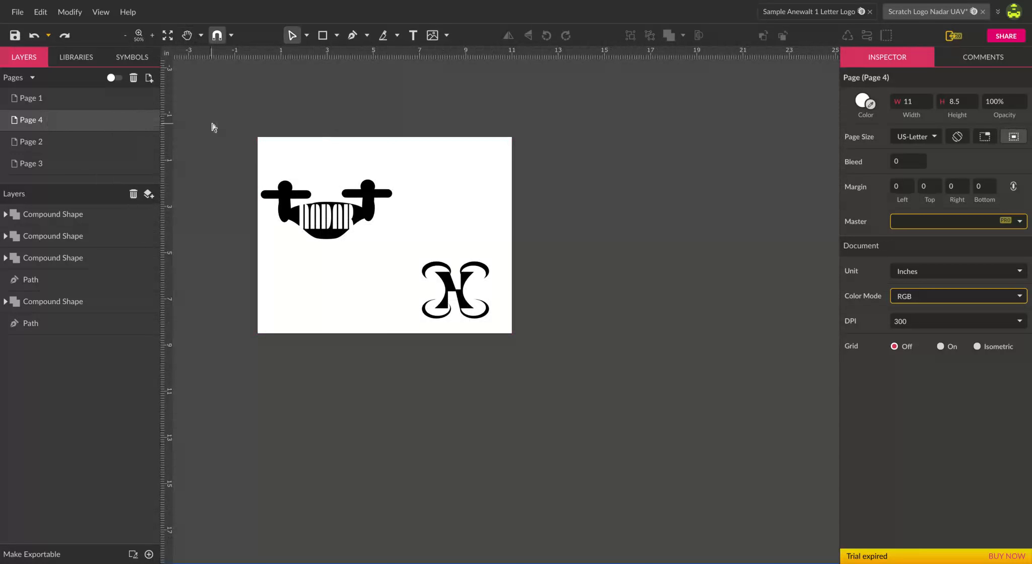
{"action": "left_click", "coordinate": [77, 106]}
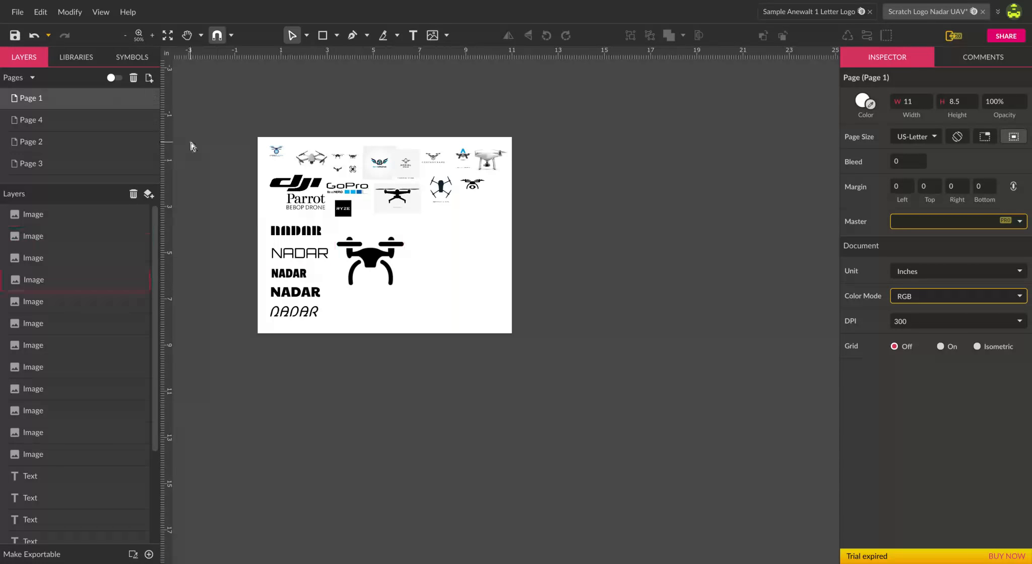
{"action": "left_click", "coordinate": [55, 121]}
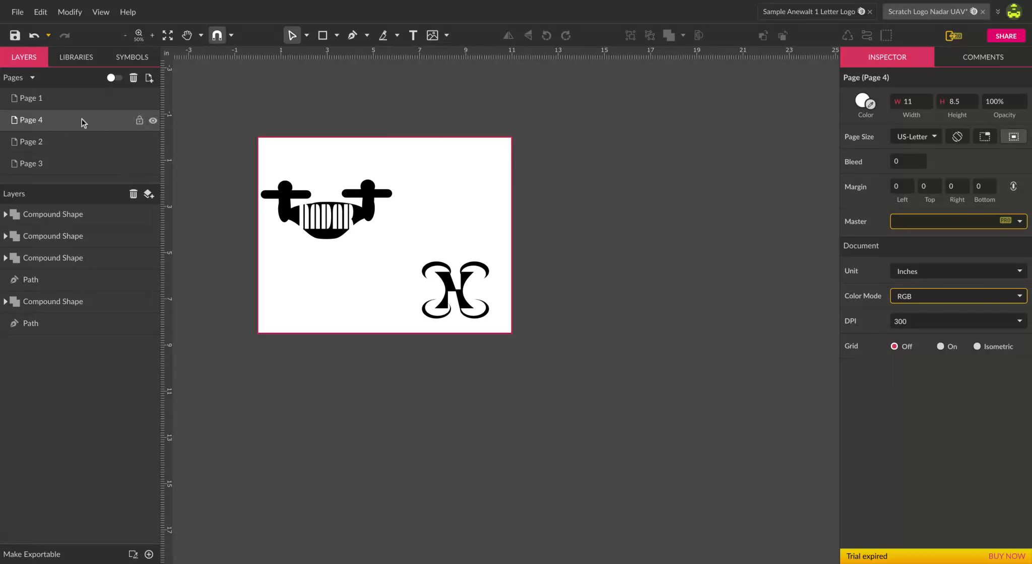
Copy the black drone image from Page 1 and paste it onto Page 4.
{"action": "left_click", "coordinate": [58, 97]}
{"action": "left_click", "coordinate": [375, 259]}
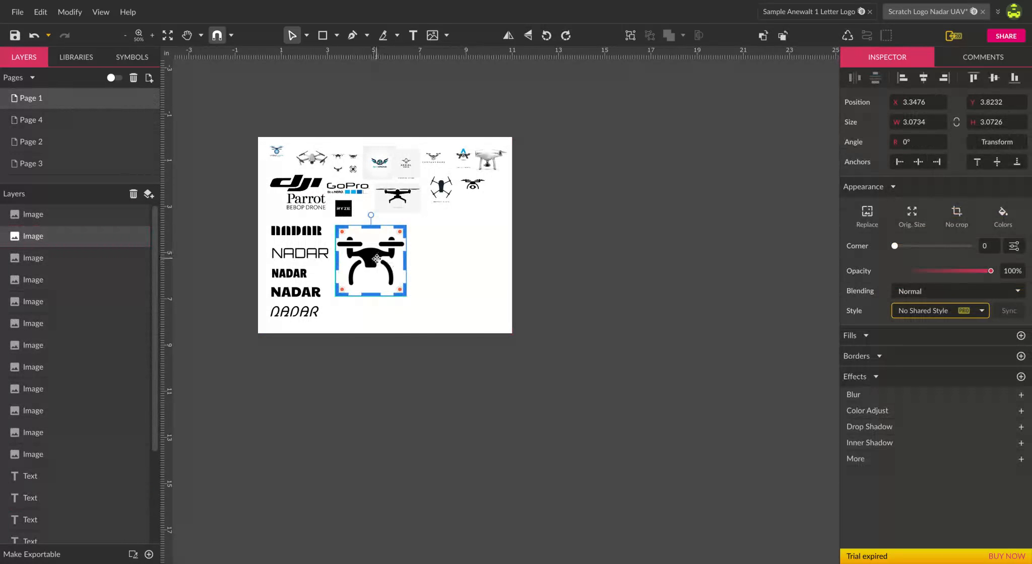
{"action": "key", "text": "ctrl+c"}
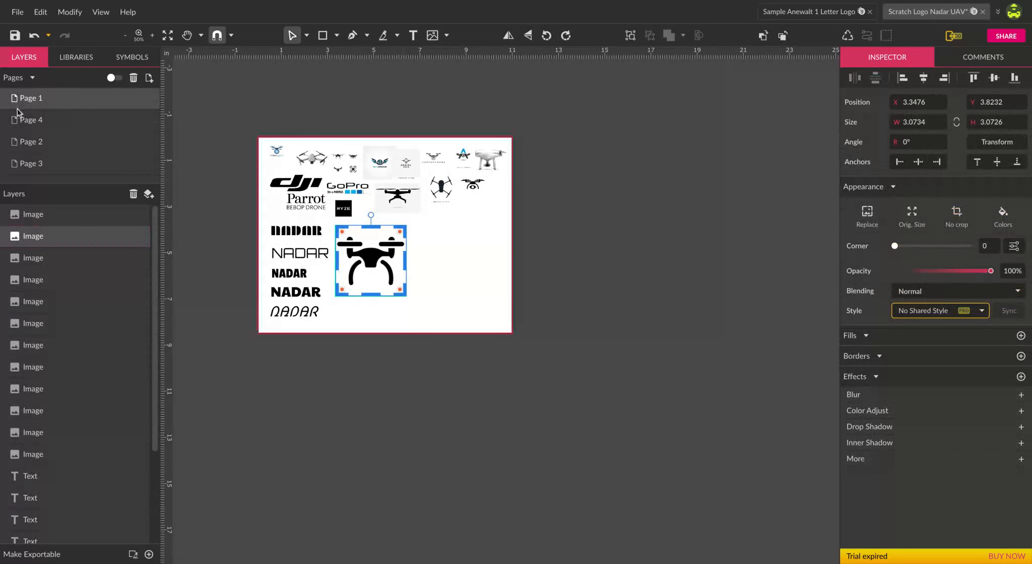
{"action": "left_click", "coordinate": [69, 119]}
{"action": "key", "text": "ctrl+v"}
Scale the pasted drone image to about 1.51 in square and place it below the striped drone logo.
{"action": "left_click", "coordinate": [475, 177]}
{"action": "mouse_move", "coordinate": [377, 256]}
{"action": "left_mouse_down"}
{"action": "mouse_move", "coordinate": [364, 272]}
{"action": "mouse_move", "coordinate": [382, 257]}
{"action": "left_mouse_up"}
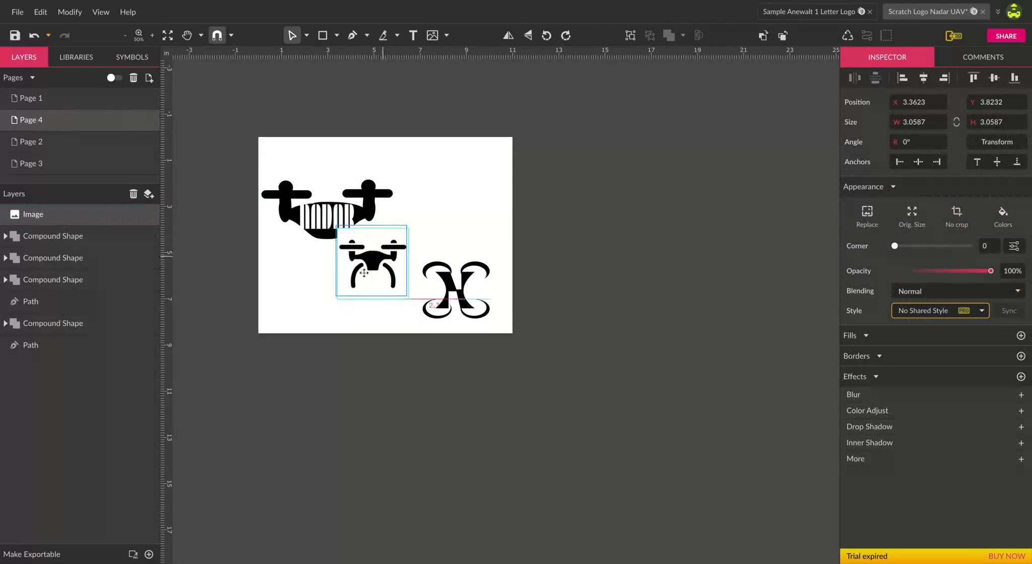
{"action": "left_click", "coordinate": [290, 302]}
{"action": "left_click", "coordinate": [348, 275]}
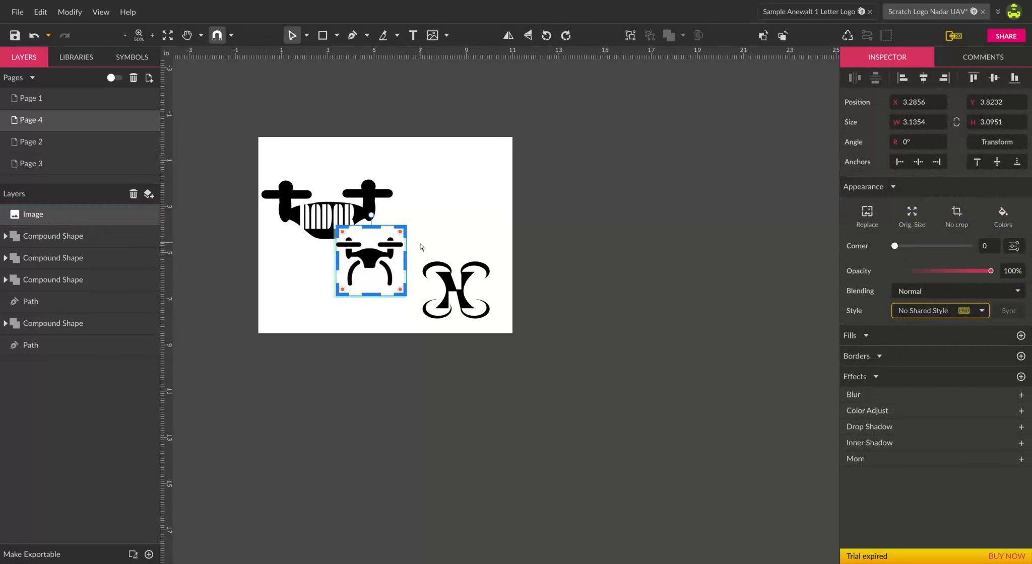
{"action": "key", "text": "v"}
{"action": "left_click_drag", "start_coordinate": [406, 224], "coordinate": [305, 287]}
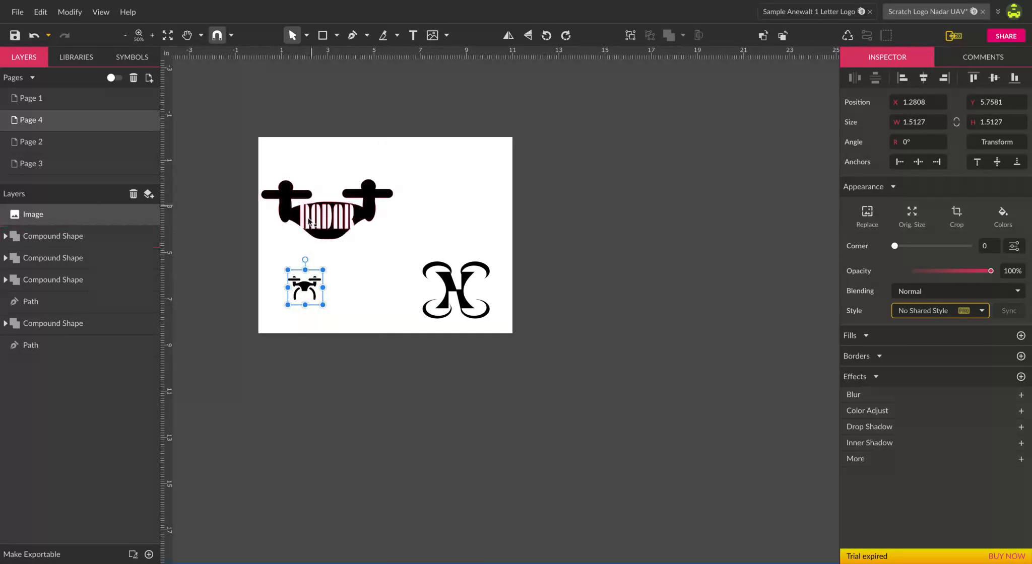
Nudge the drone image to about X 1.12, Y 5.73 in and lock its layer as a tracing reference.
{"action": "key", "text": "z"}
{"action": "left_click", "coordinate": [304, 293]}
{"action": "left_click", "coordinate": [304, 294]}
{"action": "left_click", "coordinate": [306, 286]}
{"action": "key", "text": "space"}
{"action": "left_click_drag", "start_coordinate": [327, 287], "coordinate": [412, 316]}
{"action": "left_click", "coordinate": [365, 298]}
{"action": "key", "text": "space"}
{"action": "left_click", "coordinate": [387, 298]}
{"action": "key", "text": "space"}
{"action": "left_click_drag", "start_coordinate": [384, 356], "coordinate": [393, 333]}
{"action": "left_click", "coordinate": [414, 298], "text": "alt"}
{"action": "key", "text": "v"}
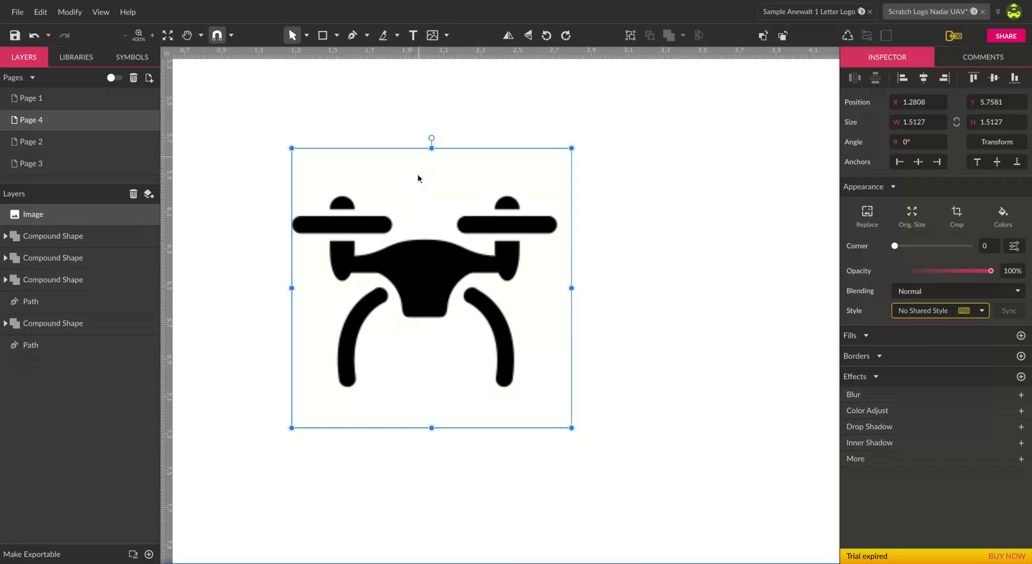
{"action": "left_click_drag", "start_coordinate": [446, 290], "coordinate": [418, 283]}
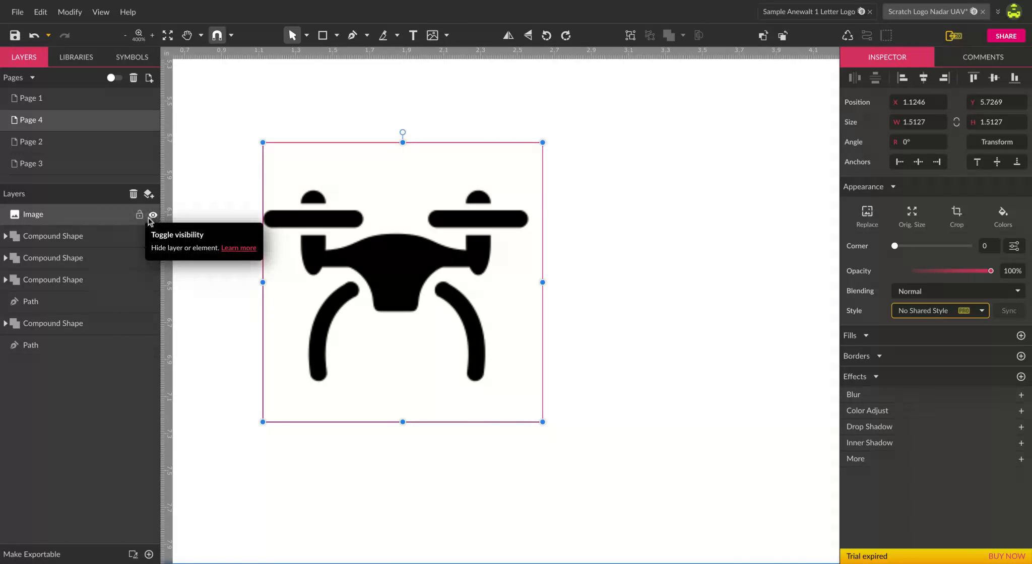
{"action": "left_click", "coordinate": [140, 216]}
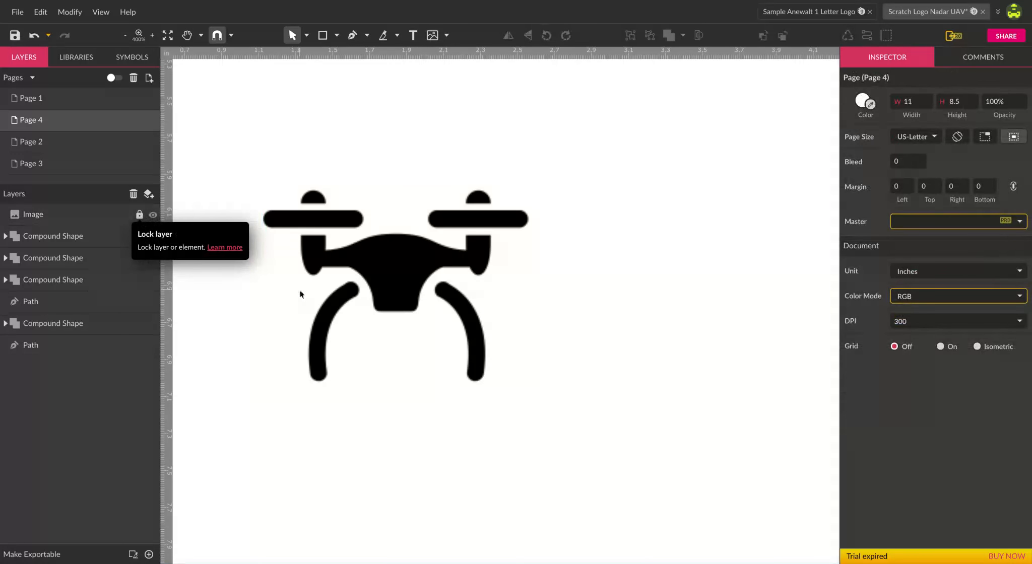
Cover the right propeller with a rectangle about 0.56 by 0.10 in with 0.05 corner rounding.
{"action": "left_click", "coordinate": [323, 37]}
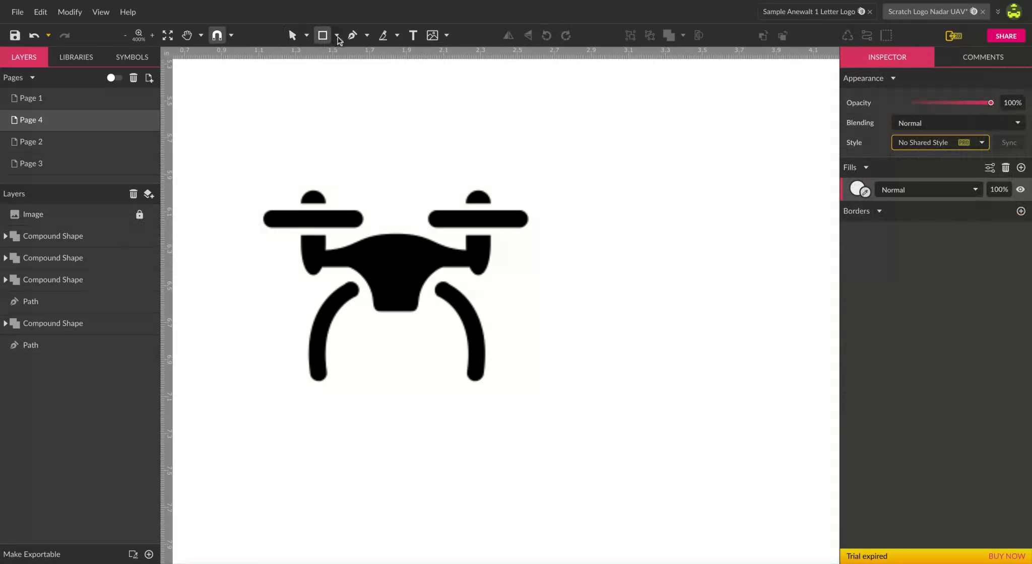
{"action": "left_click_drag", "start_coordinate": [432, 211], "coordinate": [523, 228]}
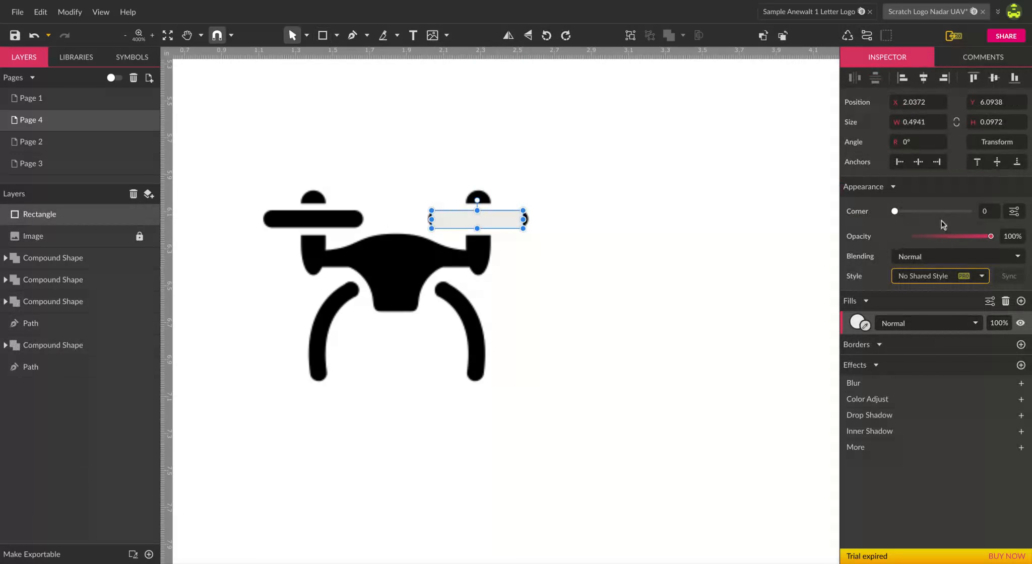
{"action": "left_click_drag", "start_coordinate": [895, 211], "coordinate": [971, 211]}
{"action": "left_click_drag", "start_coordinate": [431, 219], "coordinate": [427, 219]}
{"action": "left_click_drag", "start_coordinate": [524, 220], "coordinate": [530, 219]}
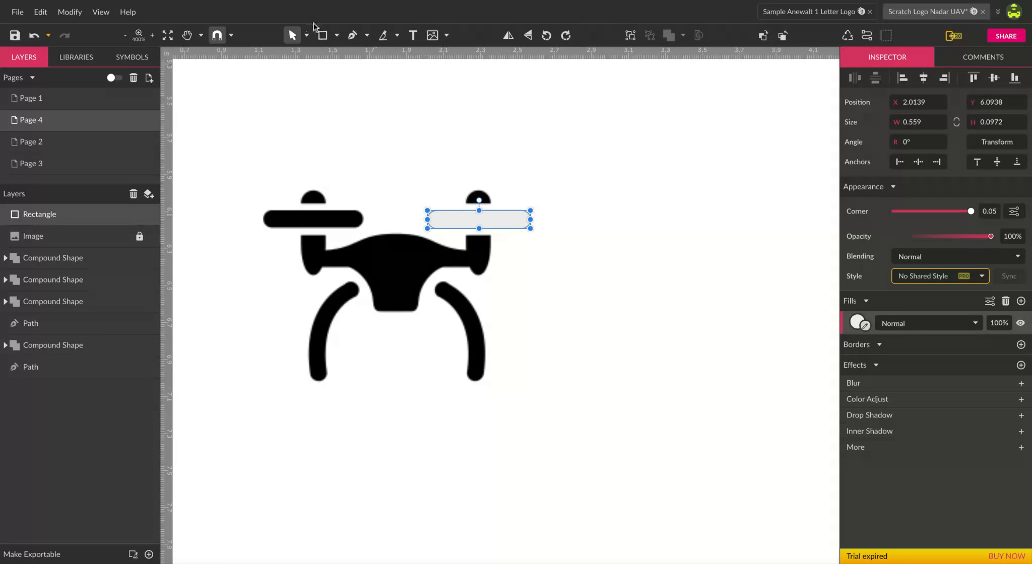
Draw a horizontal rectangle about 0.57 by 0.13 in over the drone's body and right arm.
{"action": "left_click", "coordinate": [323, 35]}
{"action": "mouse_move", "coordinate": [364, 240]}
{"action": "left_mouse_down"}
{"action": "mouse_move", "coordinate": [420, 309]}
{"action": "mouse_move", "coordinate": [448, 211]}
{"action": "mouse_move", "coordinate": [466, 265]}
{"action": "left_mouse_up"}
{"action": "left_click_drag", "start_coordinate": [364, 253], "coordinate": [361, 253]}
{"action": "left_click_drag", "start_coordinate": [459, 261], "coordinate": [461, 263]}
Draw a vertical ellipse about 0.17 by 0.48 in over the drone's right motor.
{"action": "left_click", "coordinate": [337, 35]}
{"action": "left_click", "coordinate": [363, 89]}
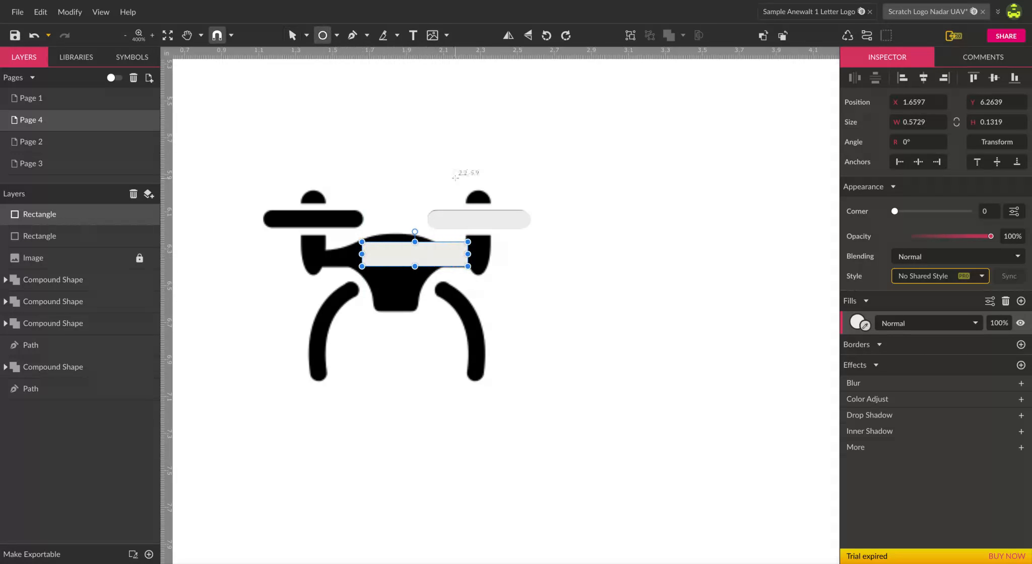
{"action": "left_click_drag", "start_coordinate": [467, 194], "coordinate": [479, 267]}
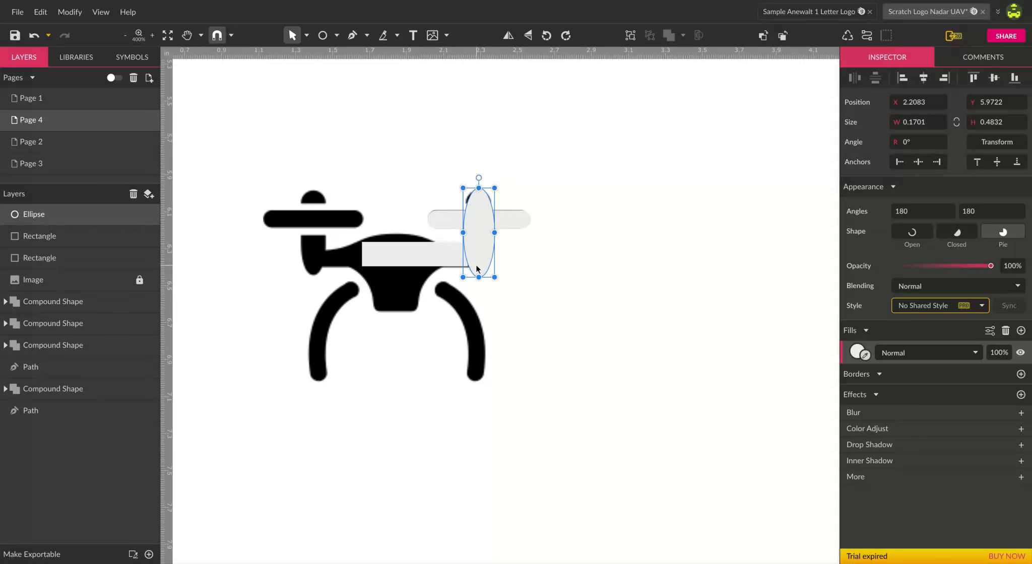
Widen the horizontal arm rectangle to about 0.61 in so it reaches into the motor ellipse.
{"action": "left_click", "coordinate": [461, 259]}
{"action": "left_click_drag", "start_coordinate": [470, 256], "coordinate": [476, 255]}
{"action": "left_click", "coordinate": [488, 277]}
{"action": "left_click", "coordinate": [395, 251]}
Draw an upright rectangle about 0.26 by 0.40 in over the centre of the drone's body.
{"action": "left_click", "coordinate": [337, 35]}
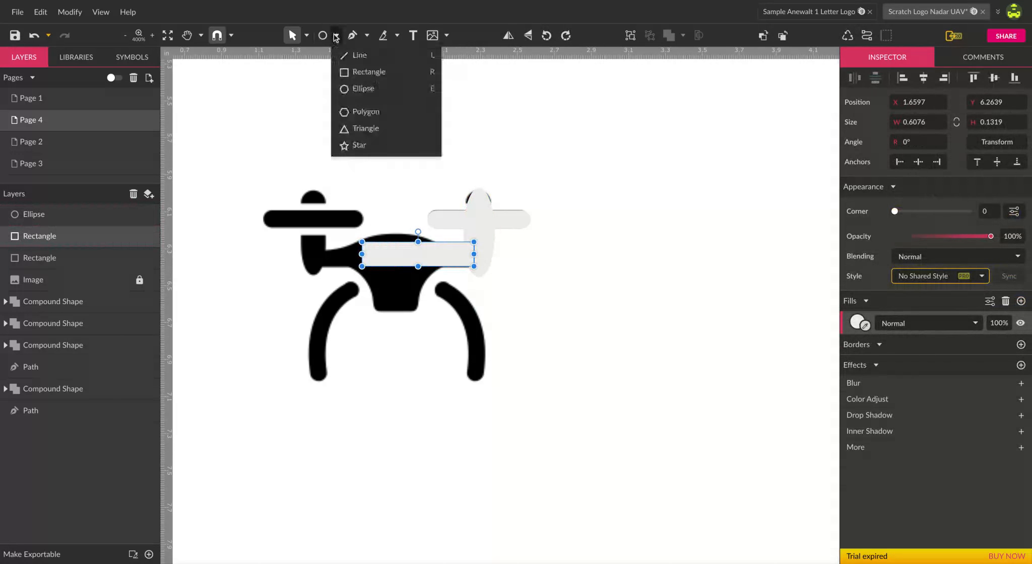
{"action": "left_click", "coordinate": [362, 73]}
{"action": "left_click_drag", "start_coordinate": [370, 237], "coordinate": [417, 312]}
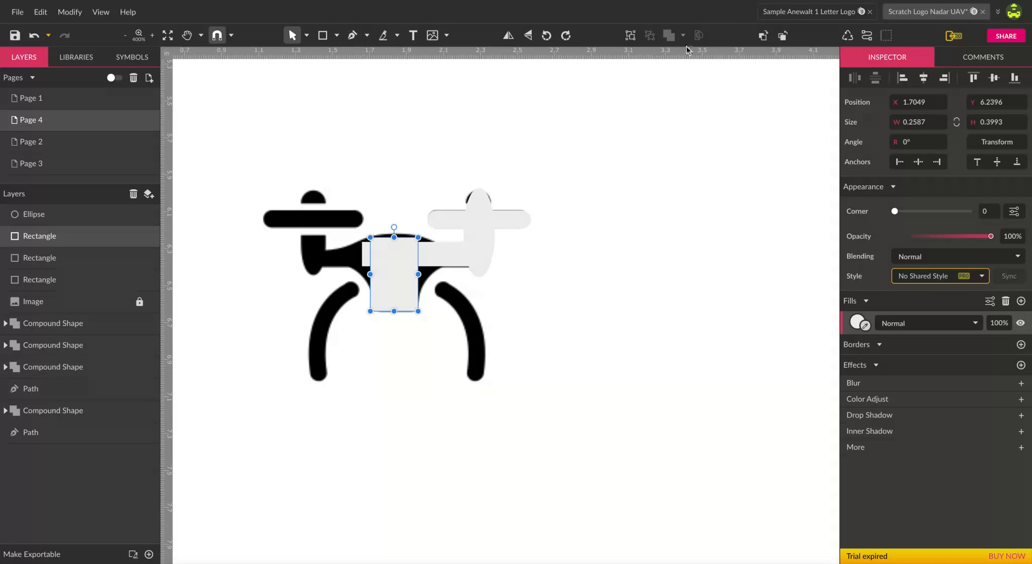
Convert the body rectangle to a path and bend its right side outward with curved edges meeting the arm, about 0.43 in wide overall.
{"action": "left_click", "coordinate": [870, 39]}
{"action": "left_click", "coordinate": [307, 36]}
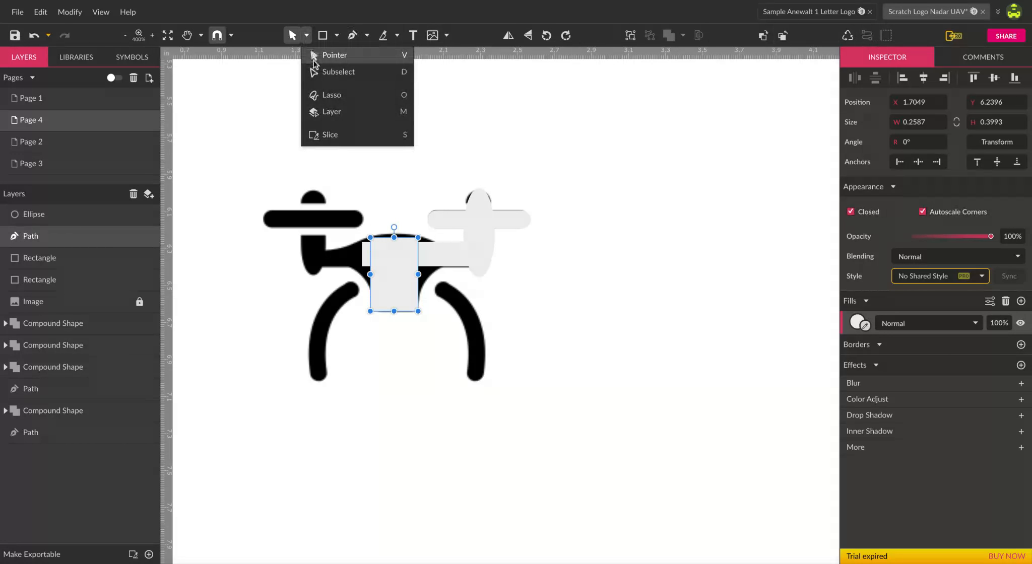
{"action": "left_click", "coordinate": [313, 60]}
{"action": "left_click_drag", "start_coordinate": [418, 256], "coordinate": [449, 267]}
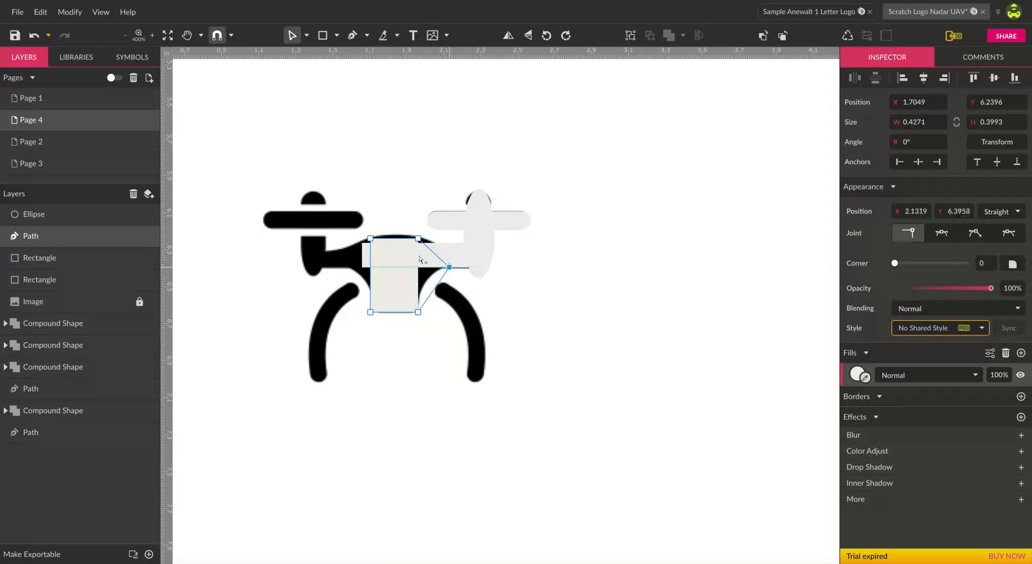
{"action": "left_click_drag", "start_coordinate": [440, 289], "coordinate": [381, 240]}
{"action": "left_click", "coordinate": [566, 289]}
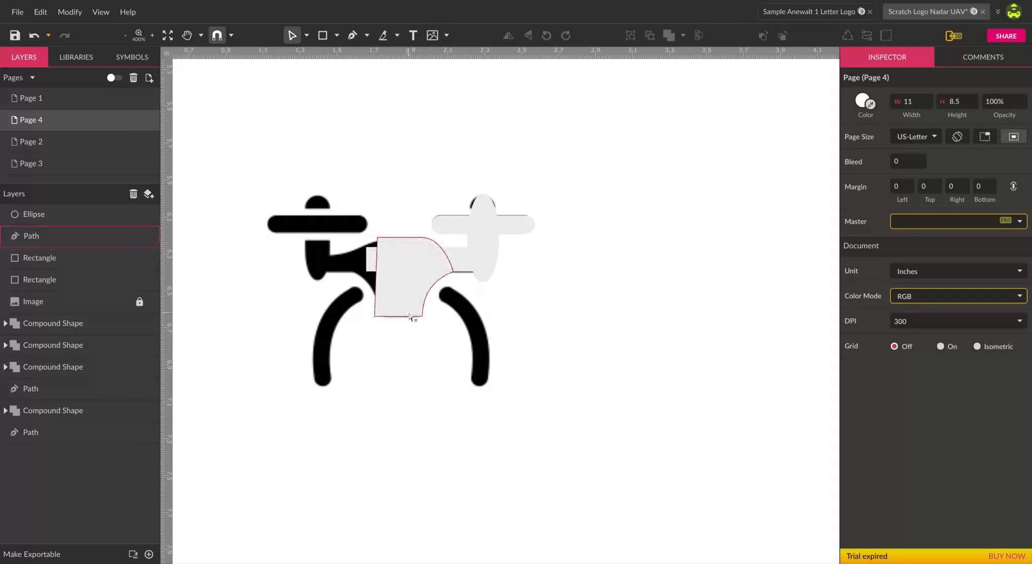
Give the body path's lower-right node a mirrored joint and adjust it to round off that corner.
{"action": "left_click", "coordinate": [434, 328]}
{"action": "double_click", "coordinate": [422, 316]}
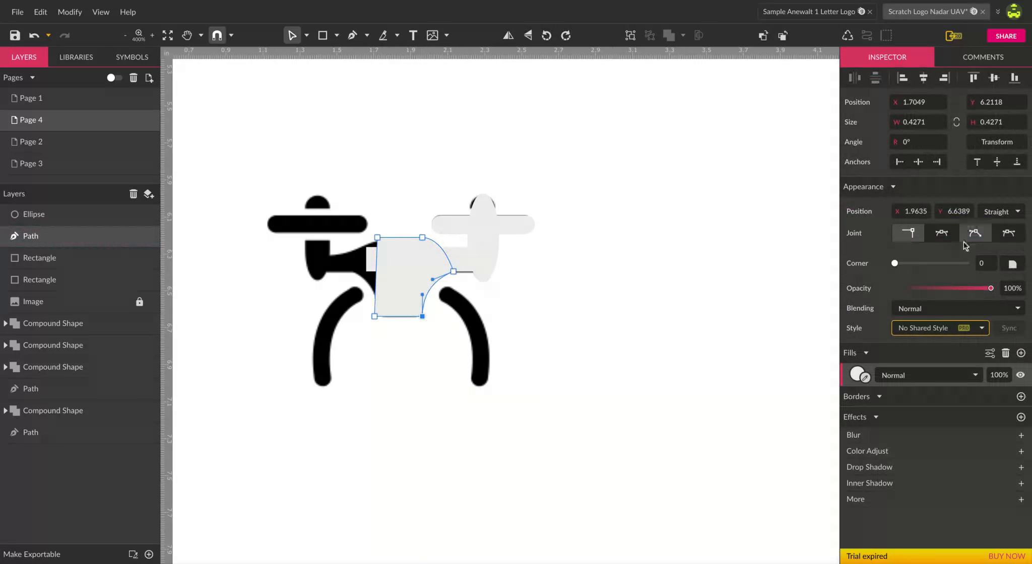
{"action": "left_click", "coordinate": [941, 233]}
{"action": "left_click_drag", "start_coordinate": [422, 337], "coordinate": [419, 325]}
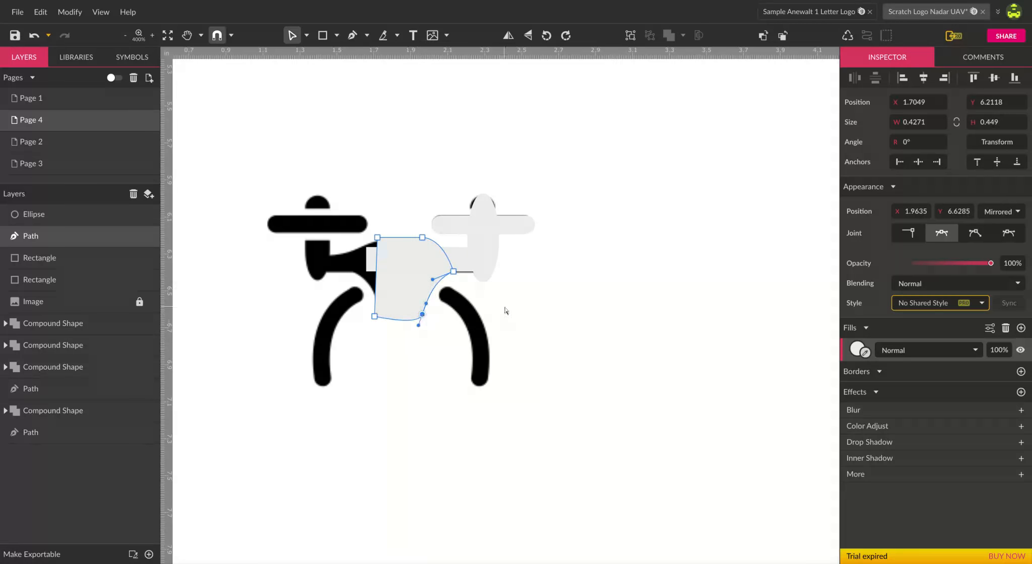
Select the ellipse, body path and both rectangles and union them into one compound shape.
{"action": "left_click", "coordinate": [506, 310]}
{"action": "left_click_drag", "start_coordinate": [605, 148], "coordinate": [325, 343]}
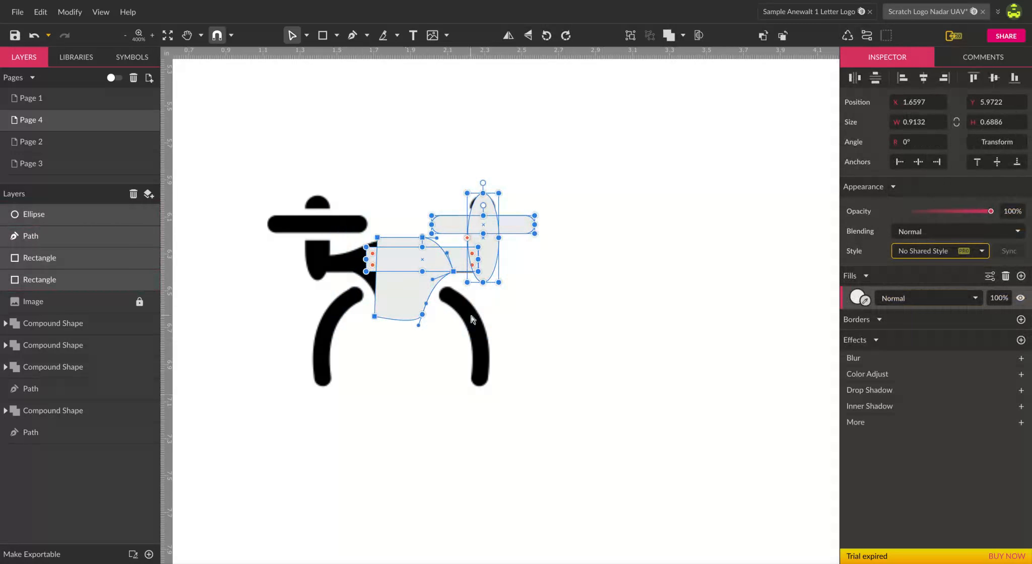
{"action": "left_click", "coordinate": [668, 36]}
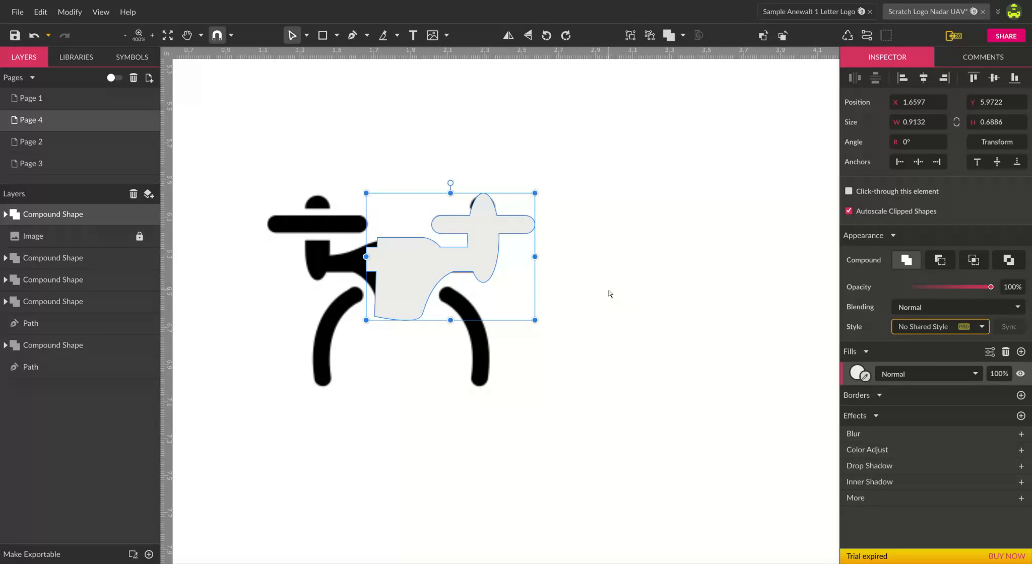
Duplicate the half-drone compound shape, flip the copy horizontally and place it over the reference's left half.
{"action": "key", "text": "ctrl+d"}
{"action": "left_click", "coordinate": [508, 36]}
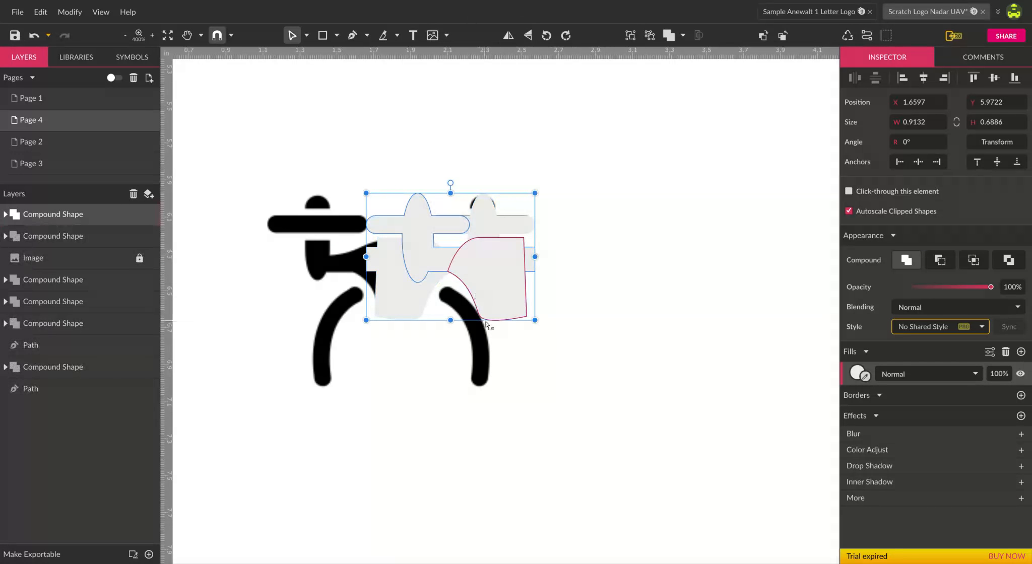
{"action": "key", "text": "Escape"}
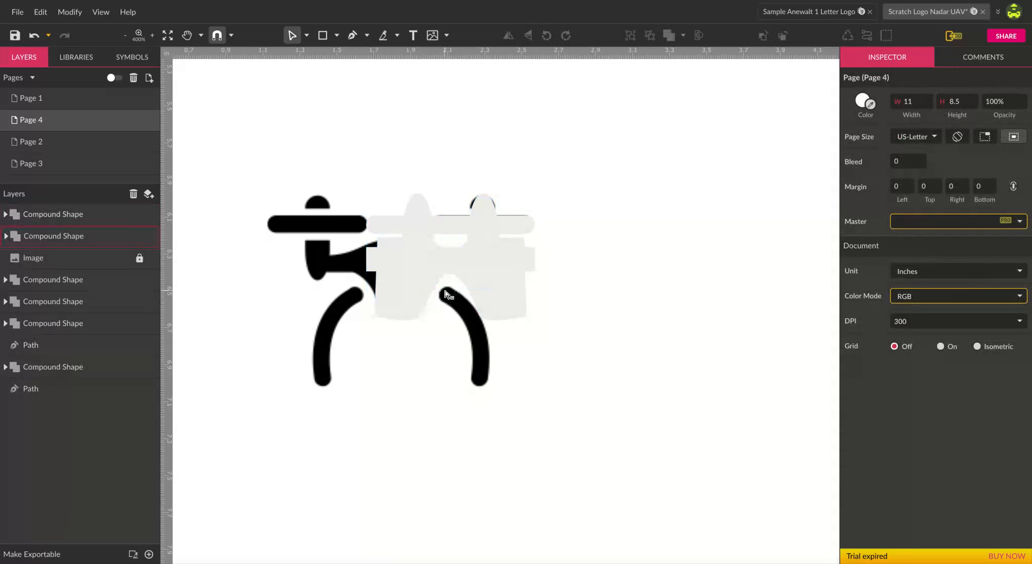
{"action": "left_click", "coordinate": [503, 279]}
{"action": "mouse_move", "coordinate": [503, 279]}
{"action": "left_mouse_down"}
{"action": "mouse_move", "coordinate": [363, 279]}
{"action": "mouse_move", "coordinate": [398, 280]}
{"action": "left_mouse_up"}
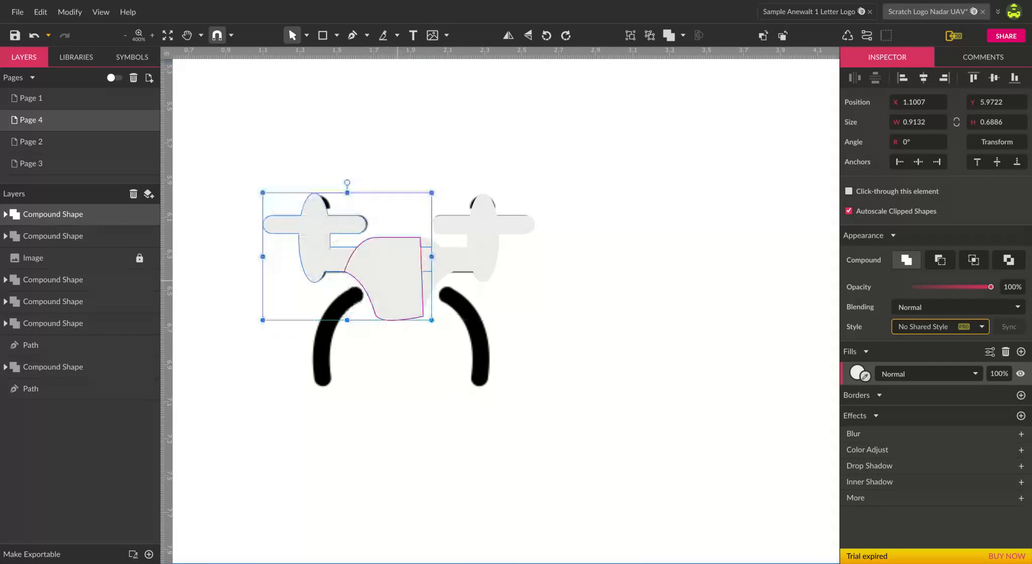
{"action": "left_click", "coordinate": [610, 291]}
{"action": "left_click", "coordinate": [421, 310]}
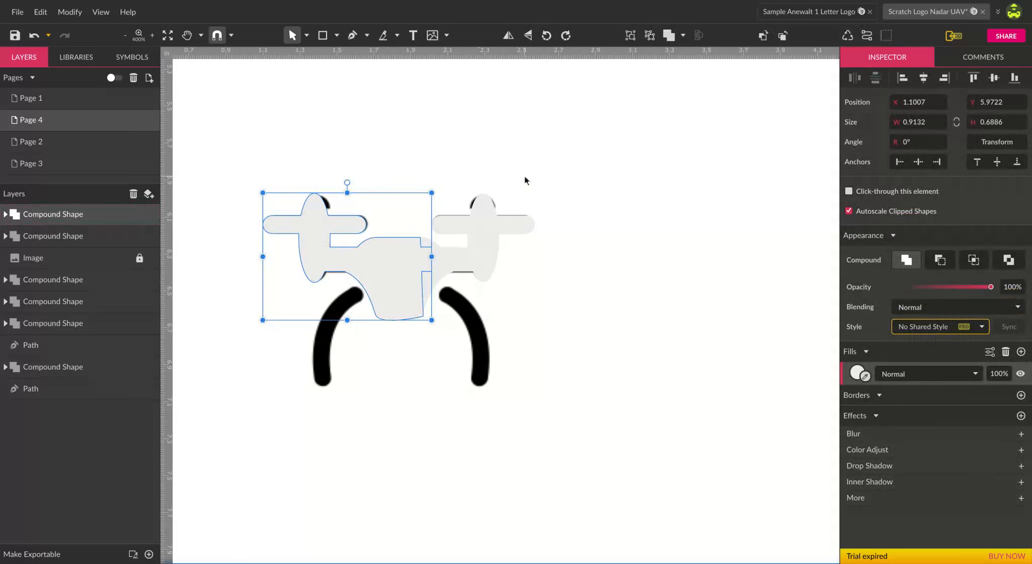
Select both mirrored drone halves and union them into a single compound shape.
{"action": "left_click", "coordinate": [504, 166]}
{"action": "left_click_drag", "start_coordinate": [301, 146], "coordinate": [593, 338]}
{"action": "left_click", "coordinate": [669, 35]}
{"action": "left_click", "coordinate": [552, 288]}
Examine the bottom of the drone body where the two mirrored body paths overlap.
{"action": "left_click", "coordinate": [421, 295]}
{"action": "key", "text": "z"}
{"action": "left_click", "coordinate": [393, 332]}
{"action": "left_click", "coordinate": [393, 331]}
{"action": "left_click", "coordinate": [393, 331]}
{"action": "left_click", "coordinate": [393, 331]}
{"action": "key", "text": "space"}
{"action": "left_click_drag", "start_coordinate": [370, 222], "coordinate": [497, 406]}
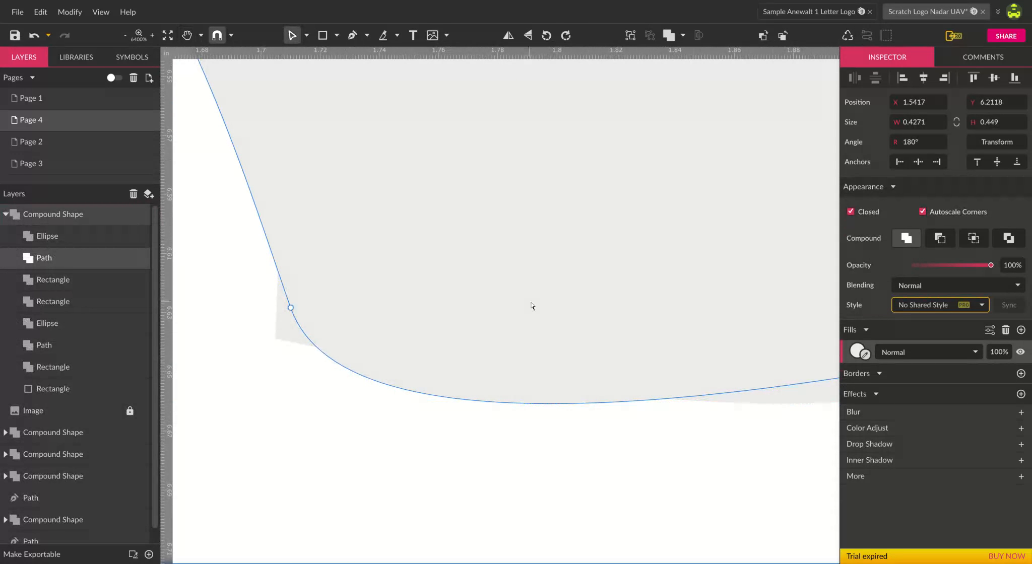
{"action": "left_click_drag", "start_coordinate": [317, 456], "coordinate": [461, 226]}
{"action": "key", "text": "z"}
{"action": "left_click", "coordinate": [483, 296], "text": "alt"}
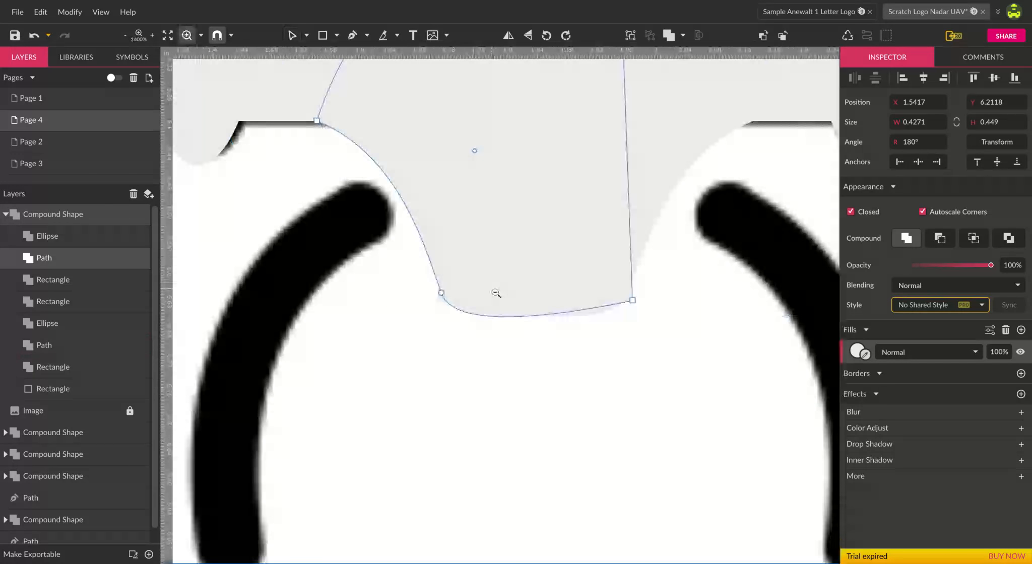
{"action": "left_click", "coordinate": [512, 272], "text": "alt"}
{"action": "scroll", "coordinate": [625, 352], "scroll_direction": "up", "scroll_amount": 1}
{"action": "key", "text": "d"}
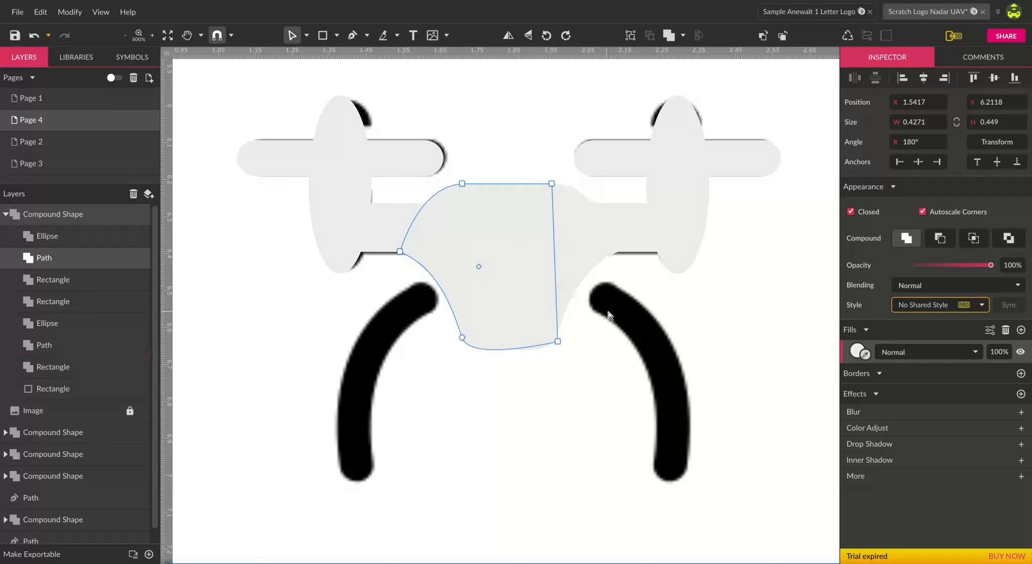
Flatten the whole combined drone shape into a single editable path.
{"action": "left_click", "coordinate": [605, 316]}
{"action": "left_click", "coordinate": [630, 238]}
{"action": "left_click_drag", "start_coordinate": [467, 199], "coordinate": [276, 125]}
{"action": "left_click", "coordinate": [330, 154]}
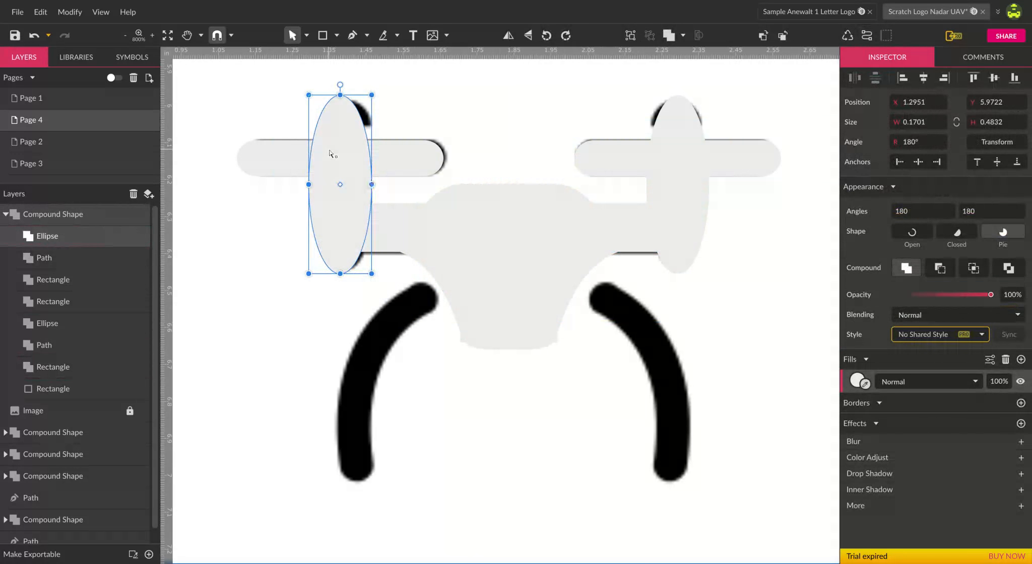
{"action": "left_click", "coordinate": [255, 158]}
{"action": "left_click_drag", "start_coordinate": [224, 98], "coordinate": [799, 354]}
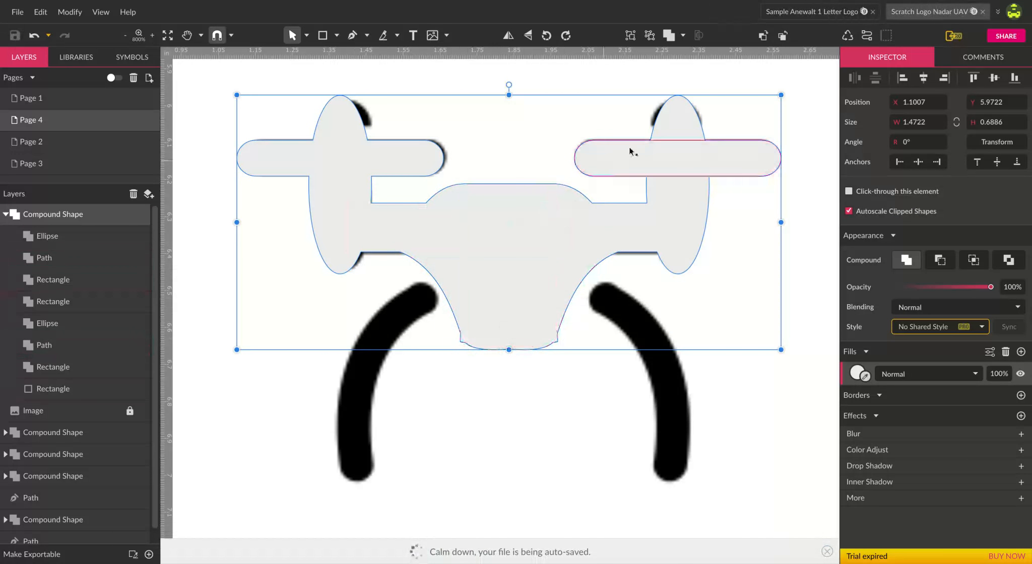
{"action": "left_click", "coordinate": [868, 36]}
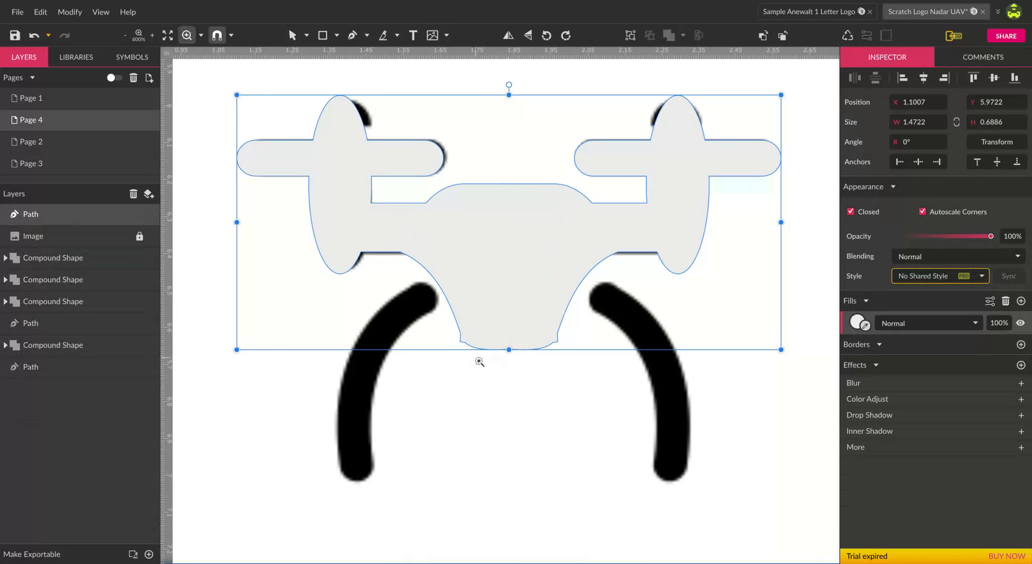
Delete the protruding corner node at the lower left of the drone body.
{"action": "left_click", "coordinate": [476, 359], "text": "super"}
{"action": "left_click", "coordinate": [476, 359], "text": "super"}
{"action": "left_click", "coordinate": [476, 359], "text": "super"}
{"action": "left_click", "coordinate": [476, 360], "text": "super"}
{"action": "left_click_drag", "start_coordinate": [385, 189], "coordinate": [514, 385]}
{"action": "double_click", "coordinate": [537, 297]}
{"action": "left_click", "coordinate": [366, 298]}
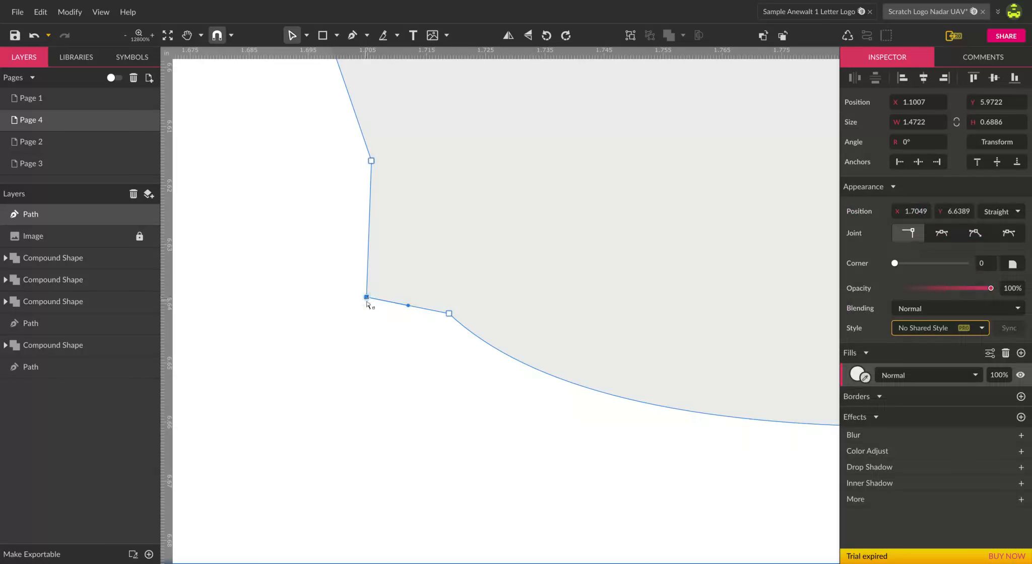
{"action": "key", "text": "Delete"}
Delete the protruding corner node at the lower right of the drone body.
{"action": "key", "text": "space"}
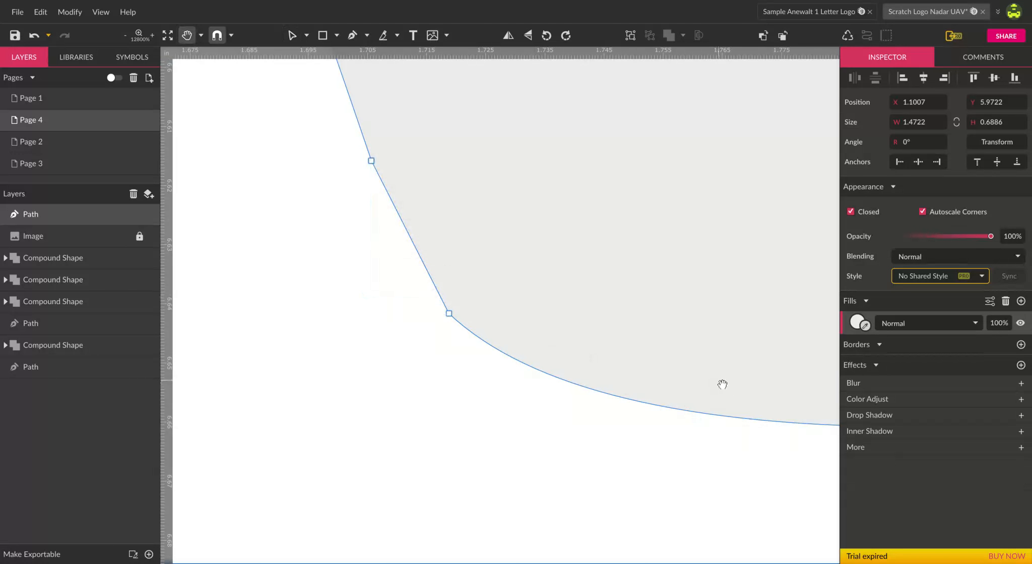
{"action": "scroll", "coordinate": [722, 384], "scroll_direction": "right", "scroll_amount": 10}
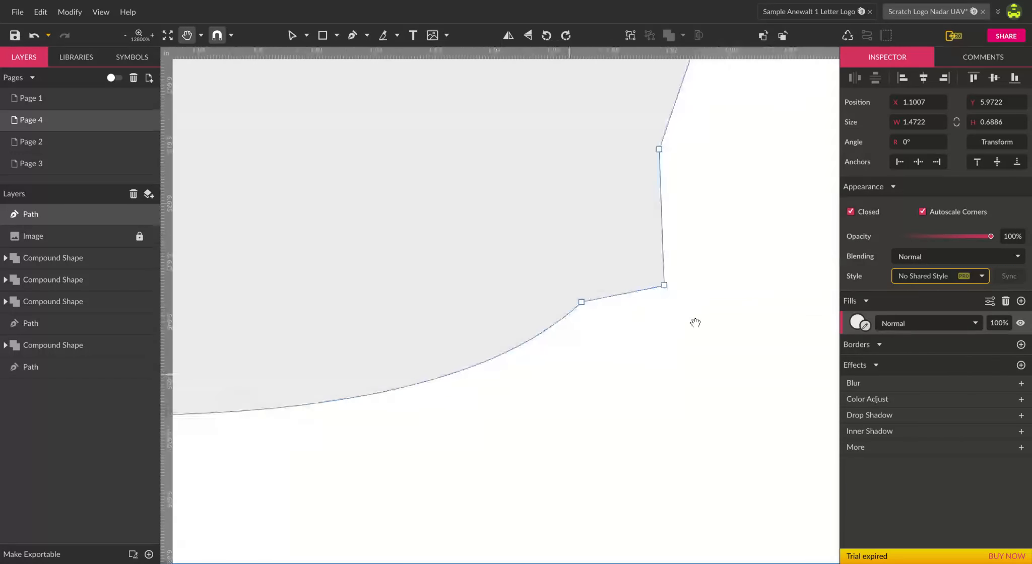
{"action": "left_click", "coordinate": [654, 287]}
{"action": "key", "text": "Delete"}
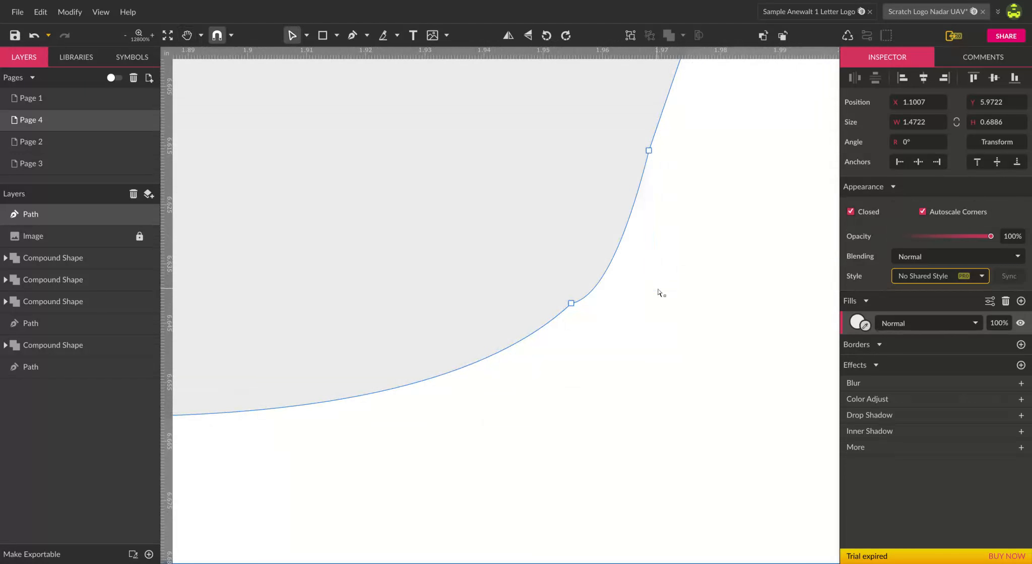
{"action": "key", "text": "space"}
{"action": "scroll", "coordinate": [559, 290], "scroll_direction": "down", "scroll_amount": 5}
{"action": "left_click_drag", "start_coordinate": [585, 371], "coordinate": [587, 449]}
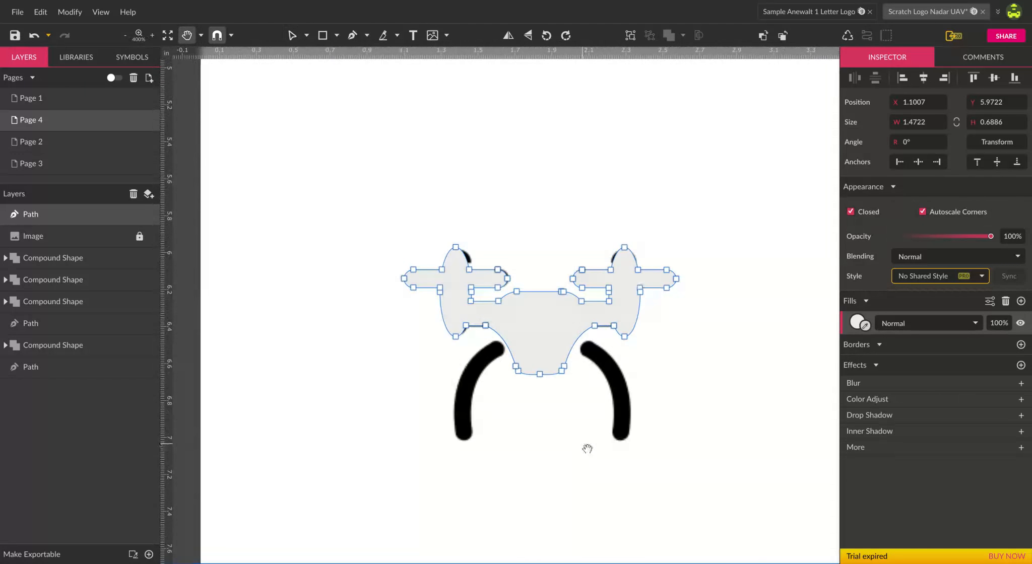
{"action": "left_click", "coordinate": [671, 392]}
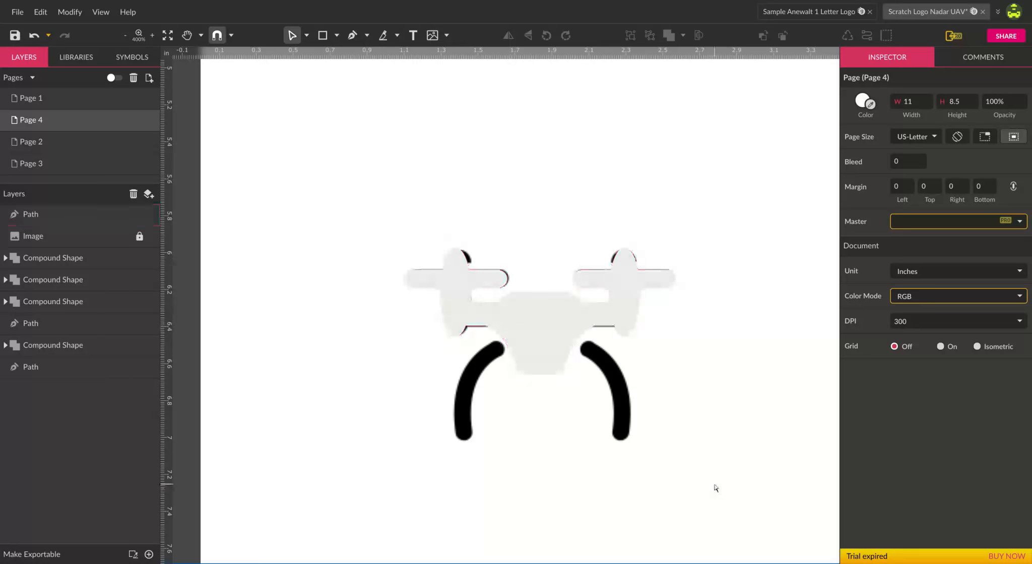
Fill the traced drone path with black (#000000) and hide the locked reference image.
{"action": "left_click_drag", "start_coordinate": [371, 226], "coordinate": [652, 378]}
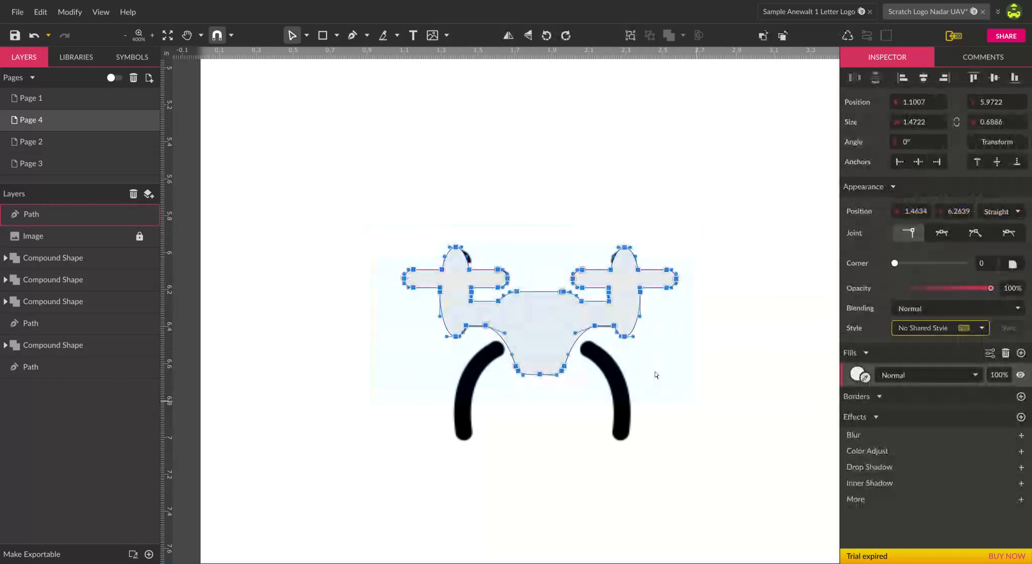
{"action": "key", "text": "space"}
{"action": "scroll", "coordinate": [716, 379], "scroll_direction": "down", "scroll_amount": 2}
{"action": "scroll", "coordinate": [716, 379], "scroll_direction": "down", "scroll_amount": 3}
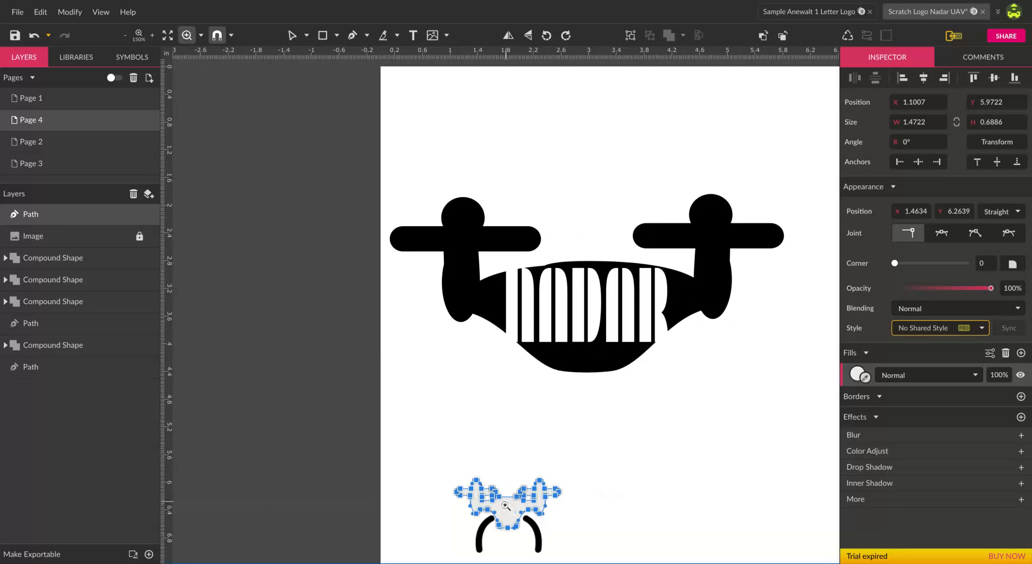
{"action": "scroll", "coordinate": [494, 503], "scroll_direction": "up", "scroll_amount": 3}
{"action": "left_click_drag", "start_coordinate": [686, 522], "coordinate": [575, 343]}
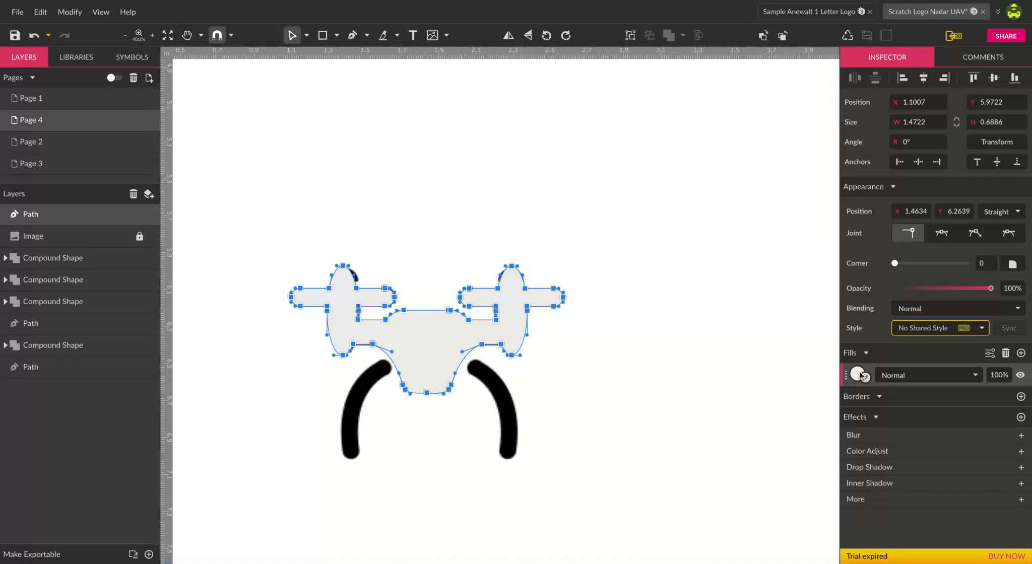
{"action": "left_click", "coordinate": [859, 376]}
{"action": "left_click", "coordinate": [869, 341]}
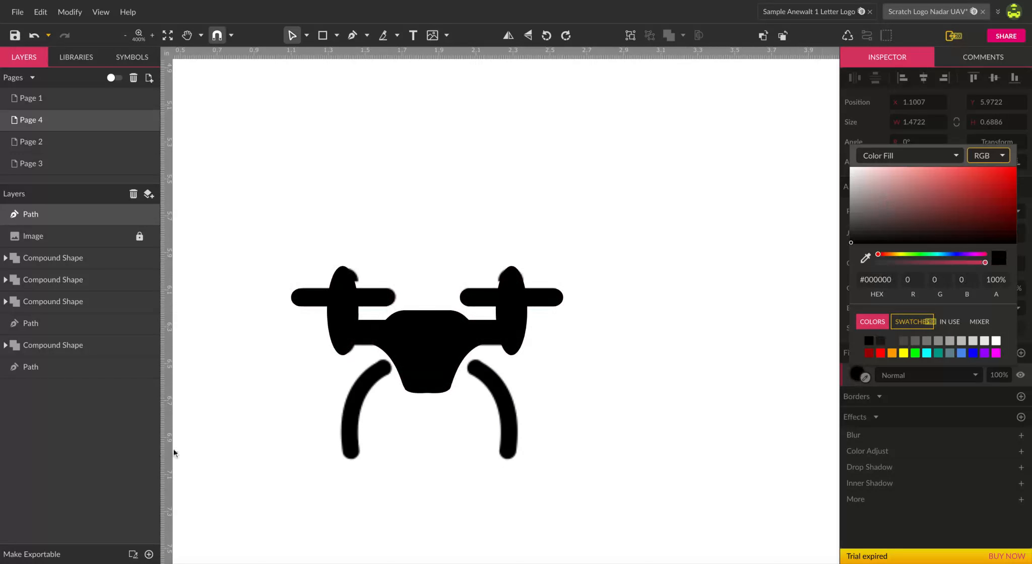
{"action": "left_click", "coordinate": [153, 238]}
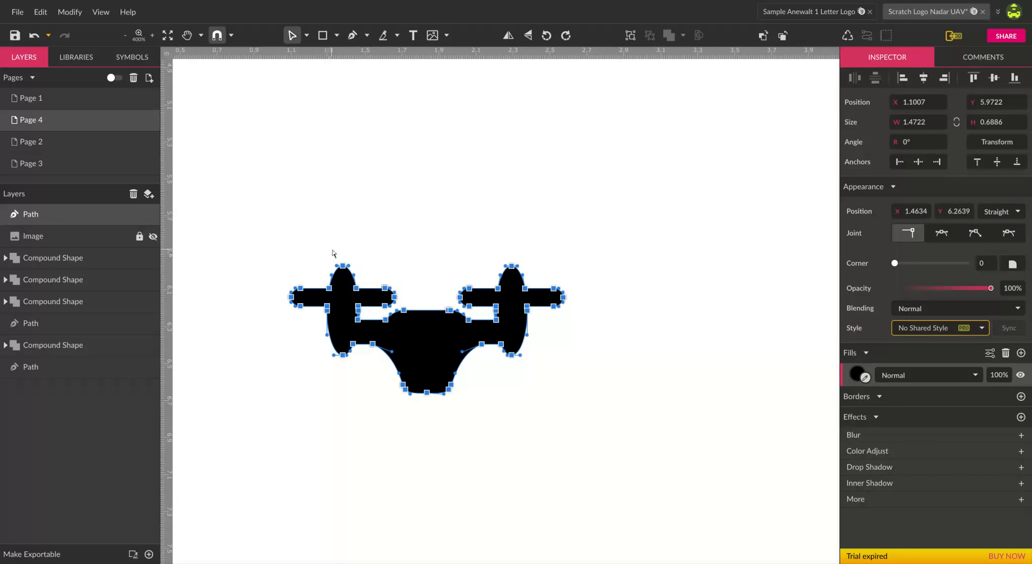
{"action": "key", "text": "Escape"}
Enlarge the drone path to about 3.46 by 1.62 in and position it below the existing logo.
{"action": "left_click_drag", "start_coordinate": [438, 367], "coordinate": [431, 350]}
{"action": "left_click_drag", "start_coordinate": [555, 377], "coordinate": [834, 506]}
{"action": "left_click_drag", "start_coordinate": [624, 431], "coordinate": [494, 300]}
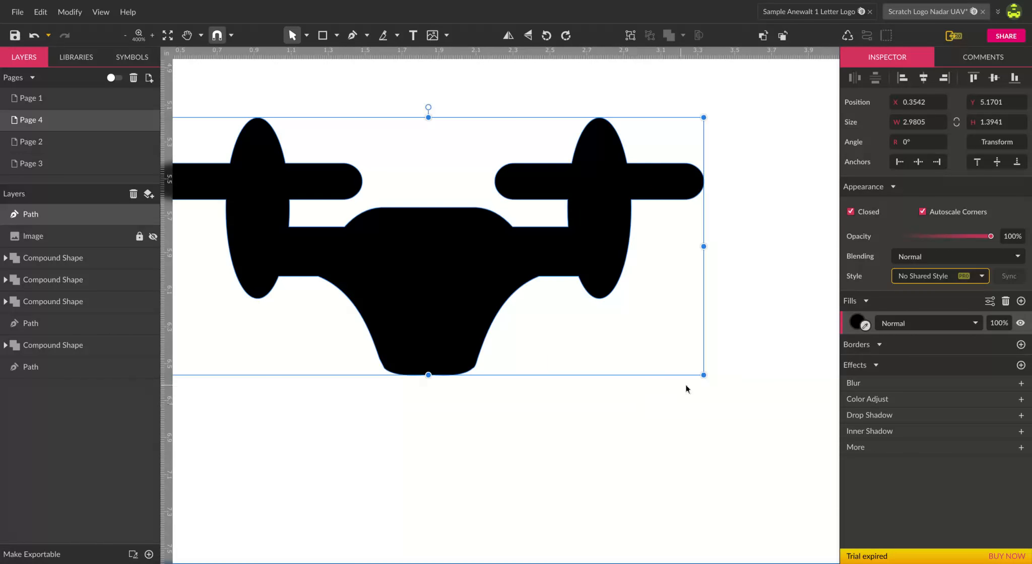
{"action": "left_click_drag", "start_coordinate": [704, 375], "coordinate": [793, 417]}
{"action": "left_click_drag", "start_coordinate": [526, 318], "coordinate": [564, 341]}
{"action": "key", "text": "space"}
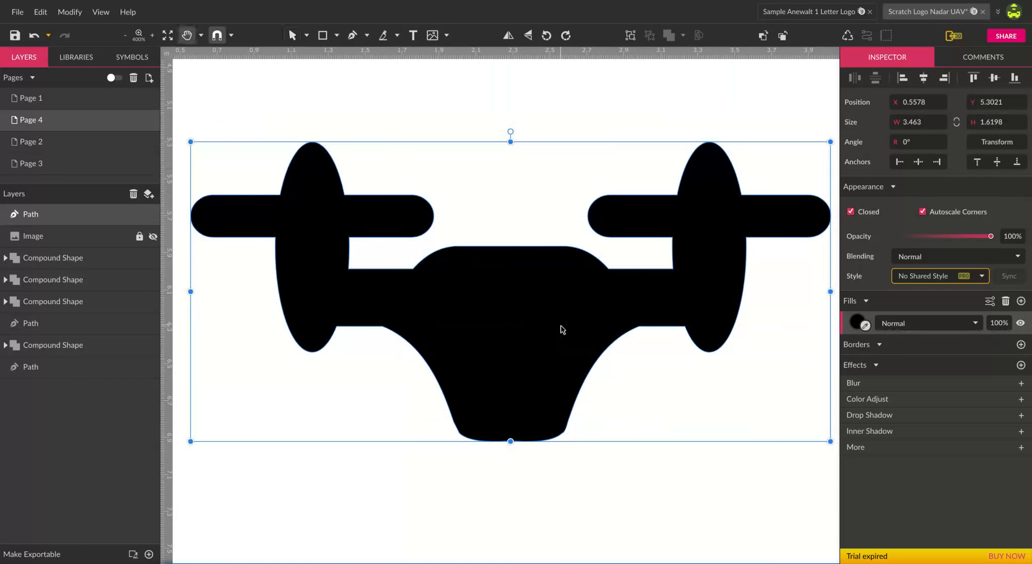
{"action": "left_click", "coordinate": [561, 325], "text": "alt"}
{"action": "left_click", "coordinate": [566, 329], "text": "alt"}
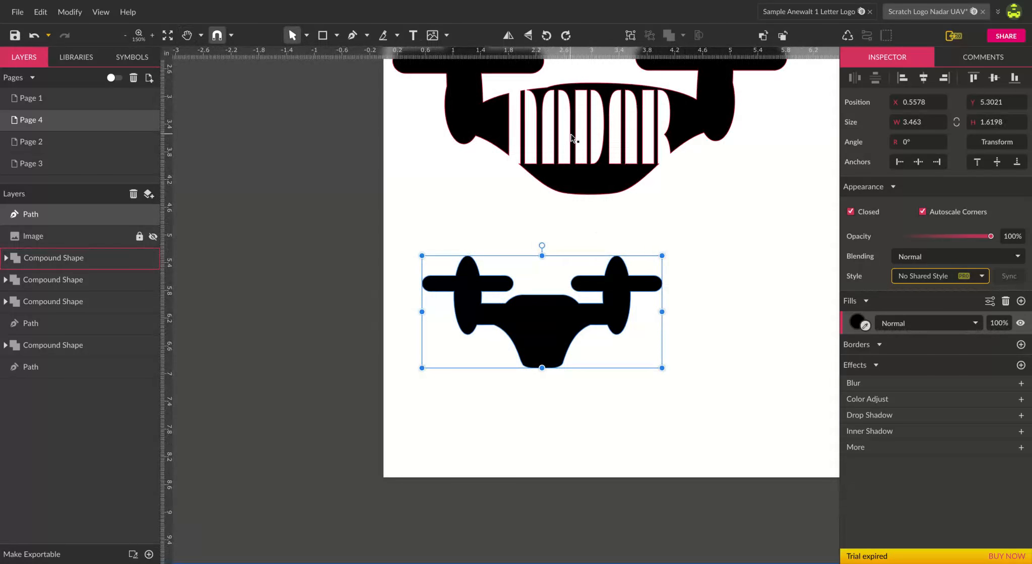
Copy the Paytone One NADAR text from Page 1 onto Page 4 and place it just below the new drone.
{"action": "left_click", "coordinate": [63, 102]}
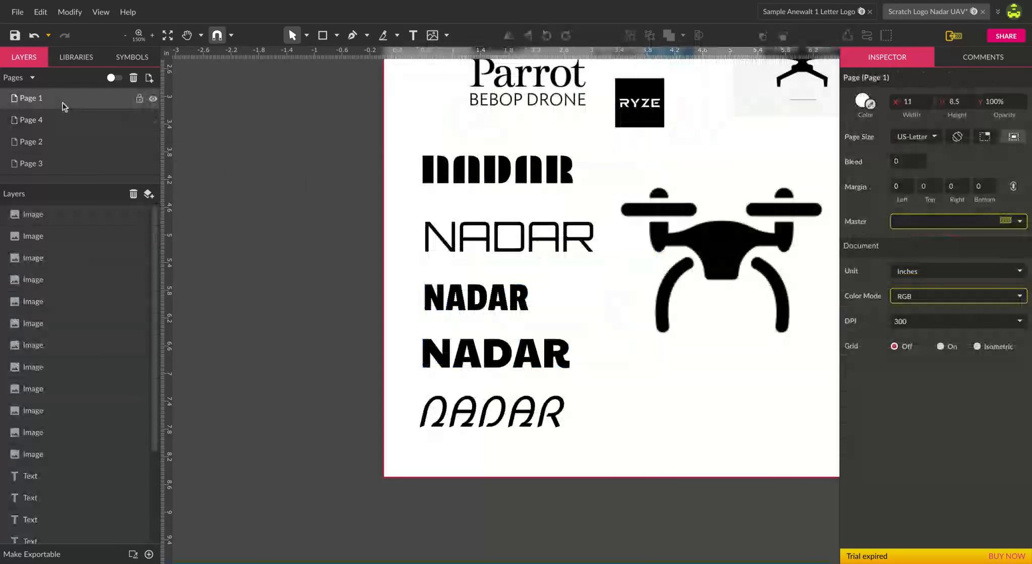
{"action": "left_click", "coordinate": [496, 377]}
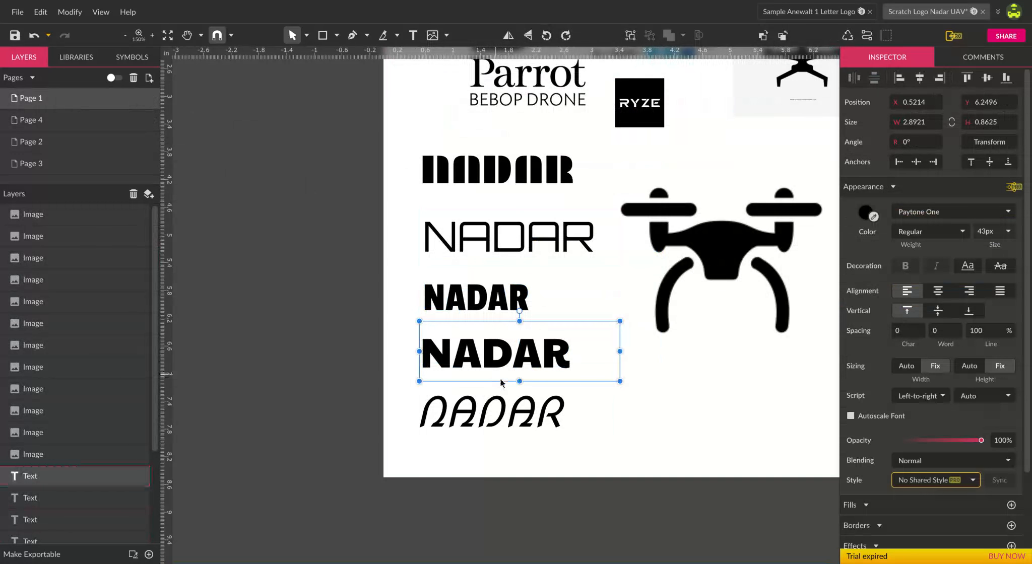
{"action": "left_click", "coordinate": [151, 119]}
{"action": "left_click", "coordinate": [528, 355]}
{"action": "left_click_drag", "start_coordinate": [528, 357], "coordinate": [587, 403]}
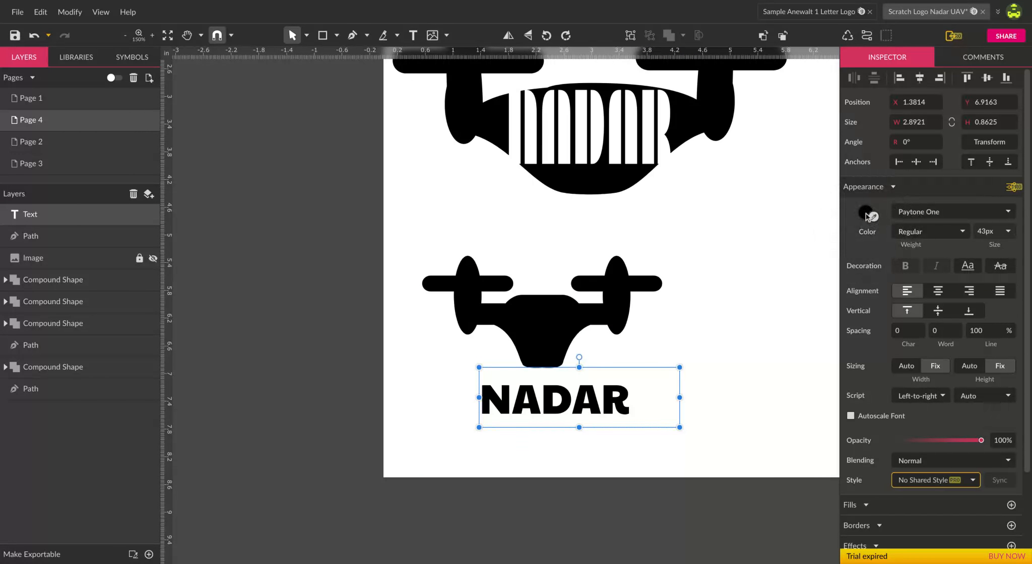
Colour the NADAR text white and move it over the drone's body.
{"action": "left_click", "coordinate": [862, 212]}
{"action": "left_click_drag", "start_coordinate": [877, 268], "coordinate": [845, 246]}
{"action": "left_click_drag", "start_coordinate": [600, 410], "coordinate": [592, 327]}
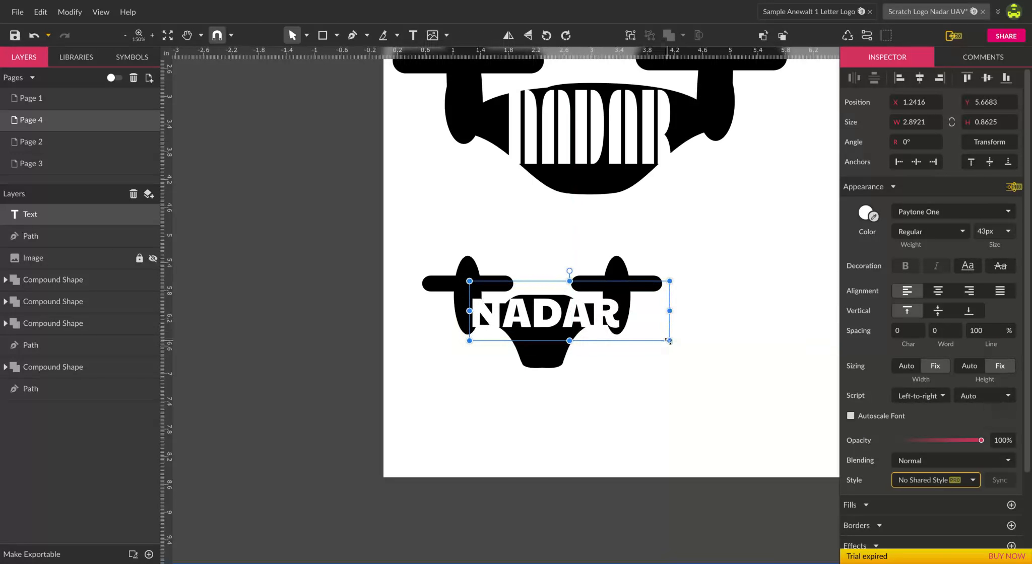
Set the NADAR text size to 39px and recentre it over the lower drone's body.
{"action": "scroll", "coordinate": [1001, 236], "scroll_direction": "down", "scroll_amount": 4}
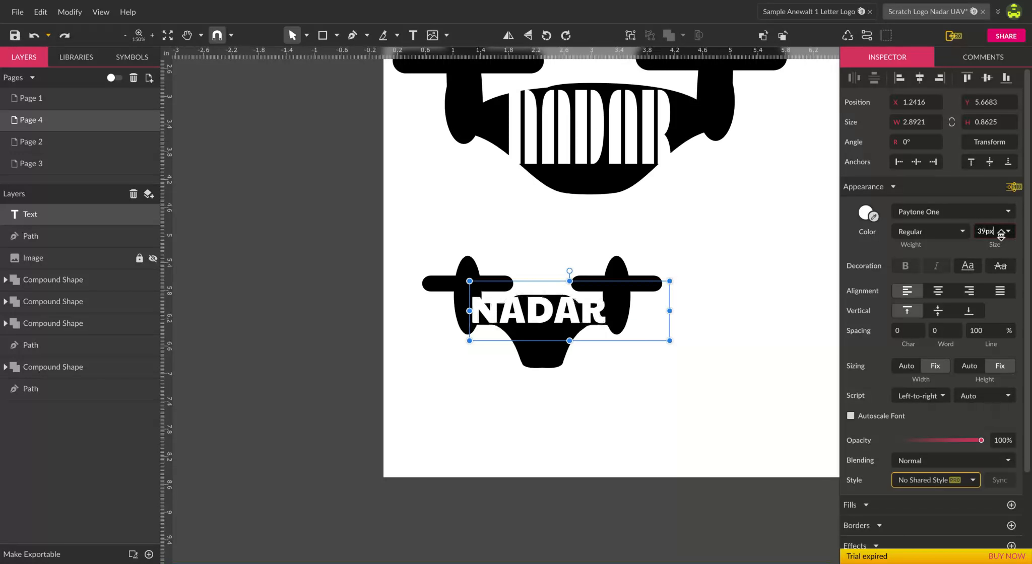
{"action": "left_click_drag", "start_coordinate": [539, 319], "coordinate": [558, 325]}
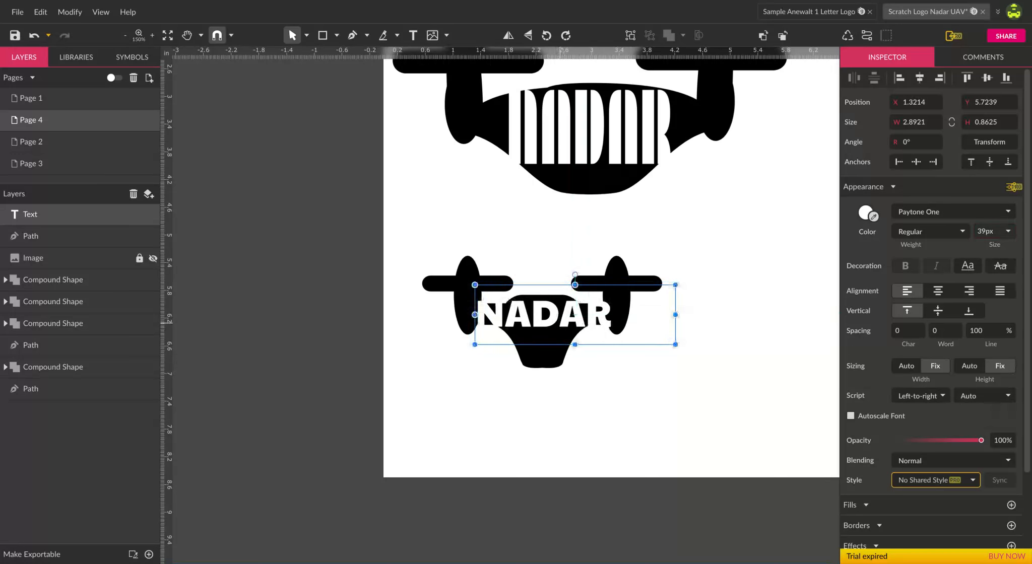
{"action": "left_click", "coordinate": [612, 384]}
Convert the white NADAR text on the lower drone to a path.
{"action": "left_click", "coordinate": [584, 336]}
{"action": "left_click", "coordinate": [677, 380]}
{"action": "left_click", "coordinate": [529, 326]}
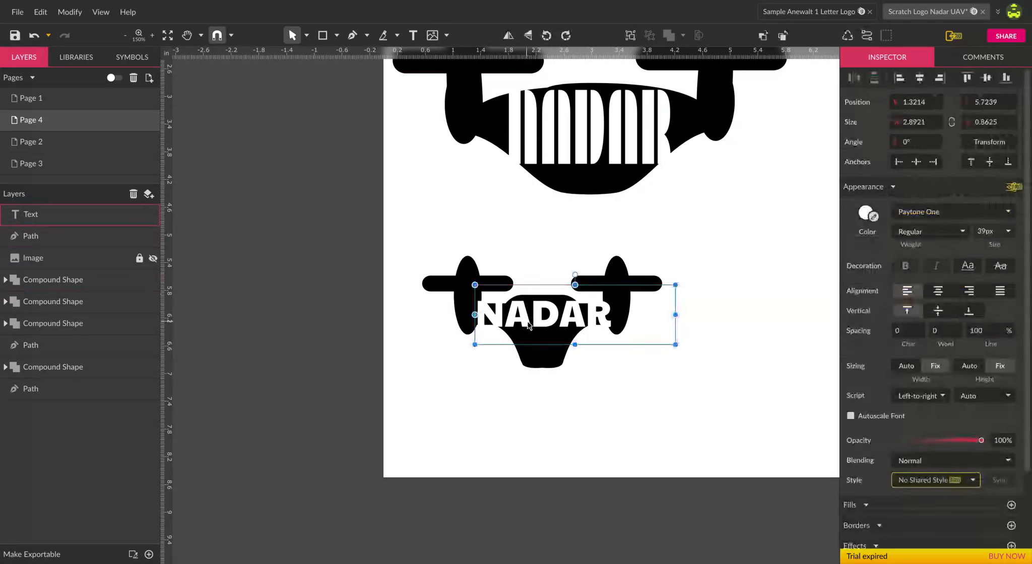
{"action": "left_click", "coordinate": [867, 38]}
{"action": "left_click", "coordinate": [697, 295]}
Inspect the lower NADAR drone logo close up and alongside the other logos on Page 4.
{"action": "key", "text": "z"}
{"action": "left_click", "coordinate": [663, 406]}
{"action": "key", "text": "v"}
{"action": "key", "text": "space"}
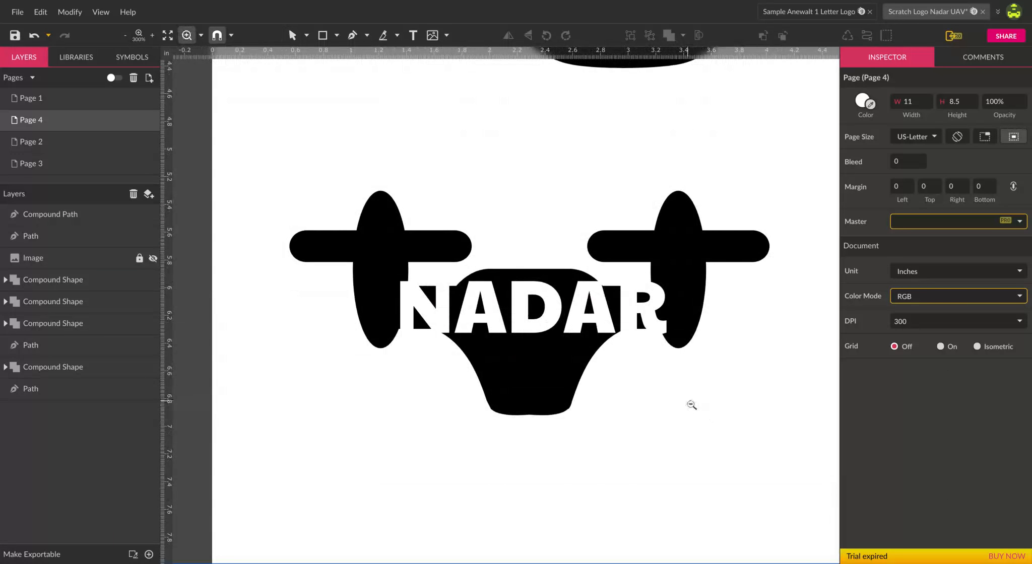
{"action": "left_click", "coordinate": [691, 405], "text": "alt"}
{"action": "left_click_drag", "start_coordinate": [760, 385], "coordinate": [577, 330]}
{"action": "left_click", "coordinate": [653, 401], "text": "alt"}
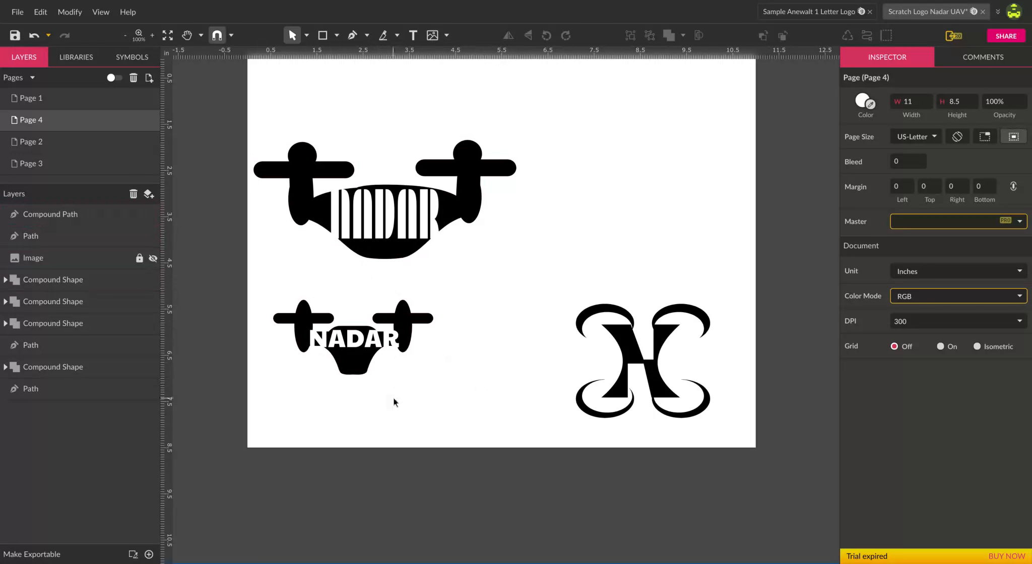
Examine the welding references and RD lettering on Page 2 and the finished RD logo on Page 3.
{"action": "left_click", "coordinate": [78, 143]}
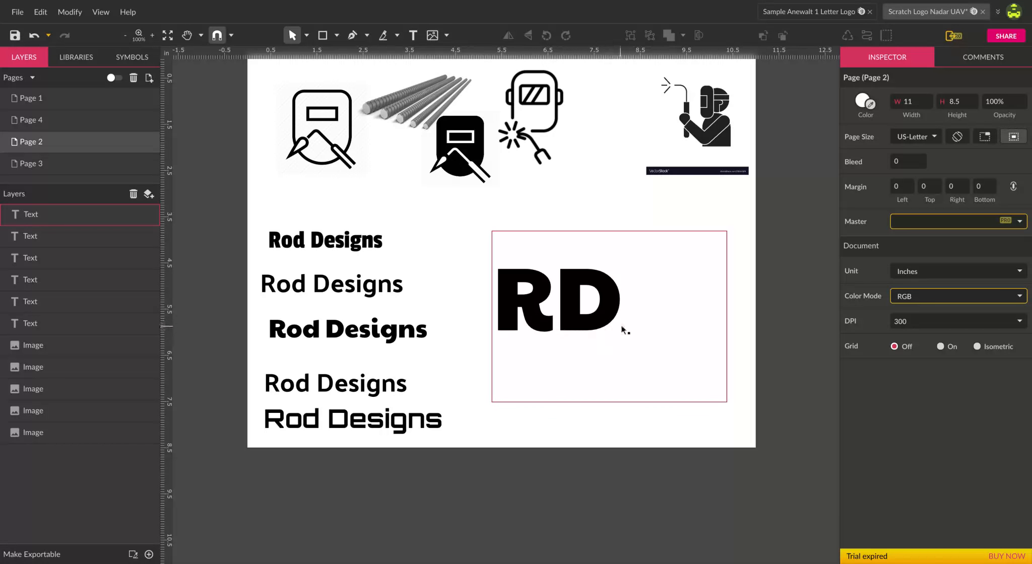
{"action": "left_click", "coordinate": [42, 164]}
{"action": "left_click", "coordinate": [48, 140]}
{"action": "left_click", "coordinate": [41, 164]}
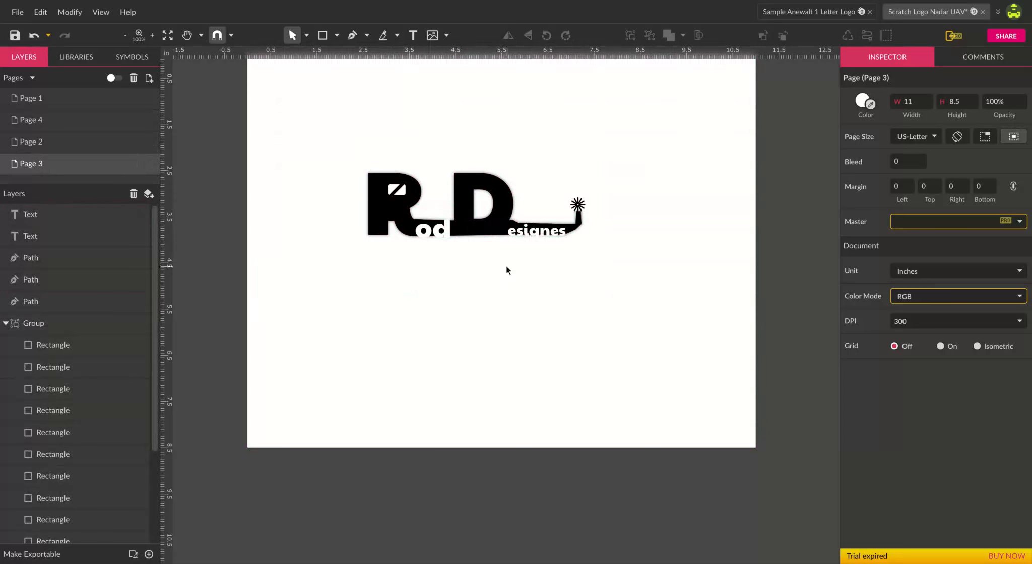
{"action": "key", "text": "h"}
{"action": "scroll", "coordinate": [486, 256], "scroll_direction": "up", "scroll_amount": 3}
{"action": "left_click_drag", "start_coordinate": [586, 249], "coordinate": [638, 339]}
{"action": "key", "text": "v"}
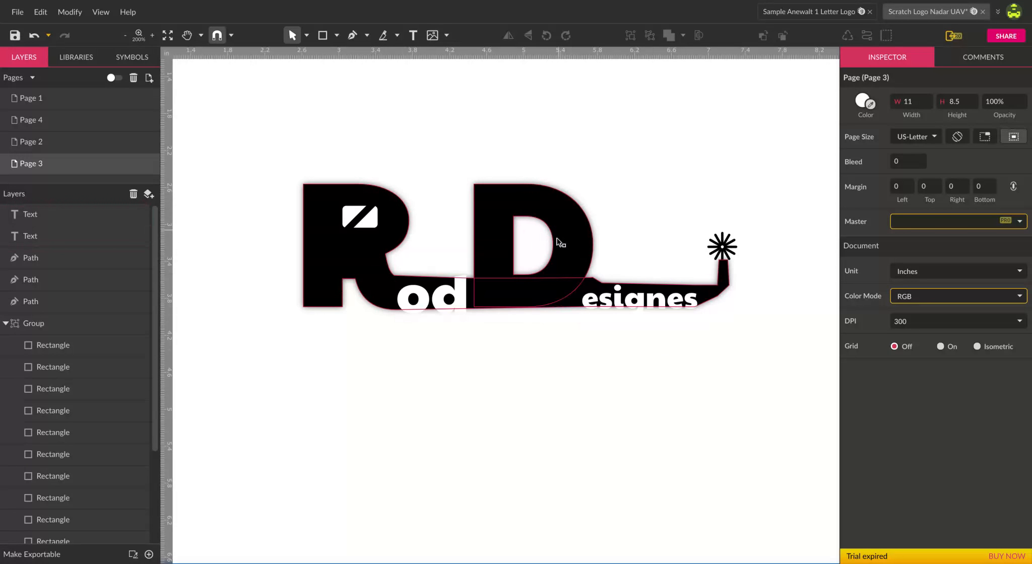
{"action": "left_click", "coordinate": [351, 258]}
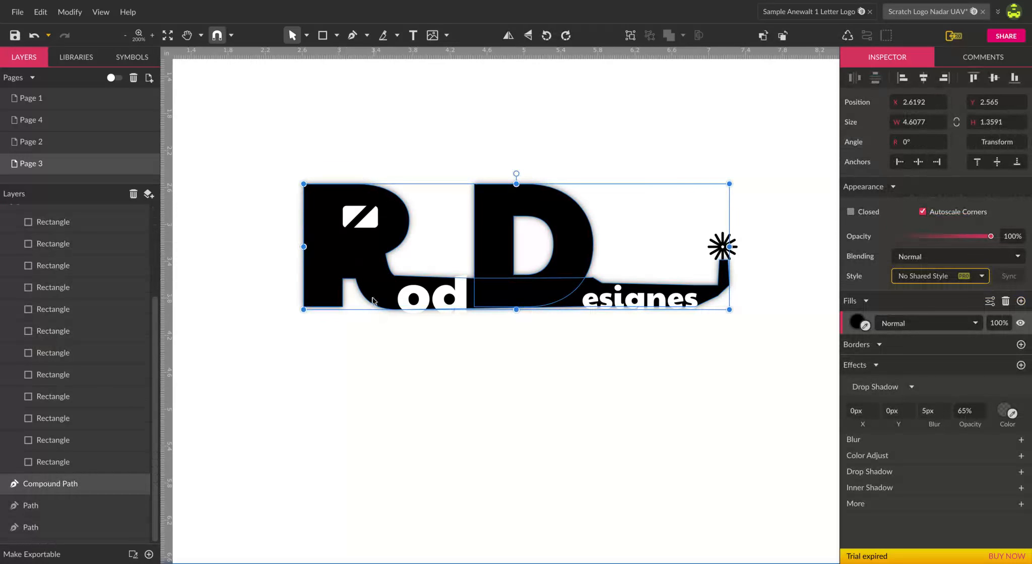
Copy the Paytone One RD text from Page 2 onto Page 3 and place it below the existing logo.
{"action": "left_click", "coordinate": [37, 145]}
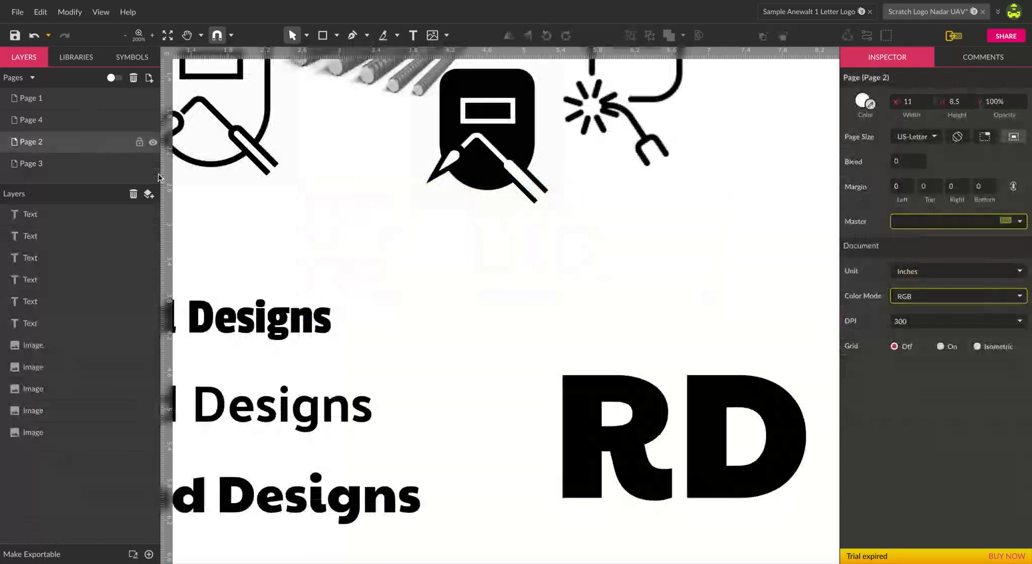
{"action": "left_click", "coordinate": [579, 420]}
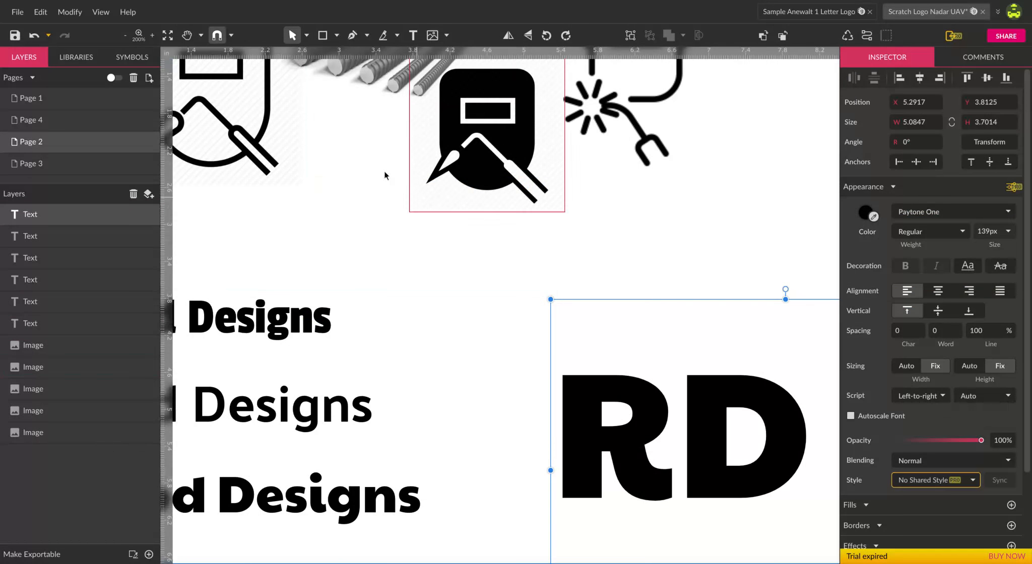
{"action": "left_click", "coordinate": [53, 165]}
{"action": "left_click_drag", "start_coordinate": [610, 444], "coordinate": [423, 466]}
Widen the gap between R and D with spaces and convert the text to a path.
{"action": "double_click", "coordinate": [407, 471]}
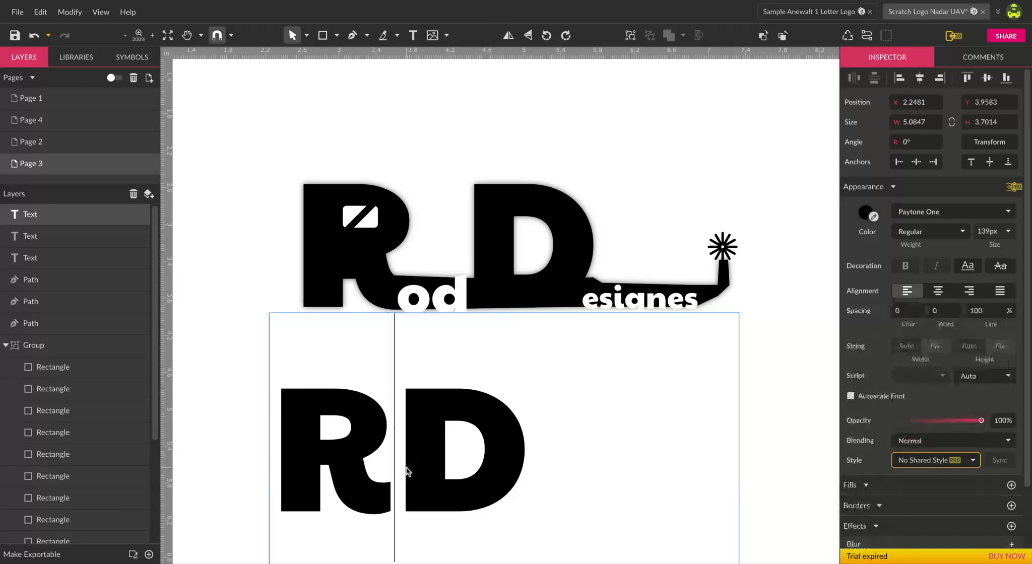
{"action": "left_click", "coordinate": [313, 456]}
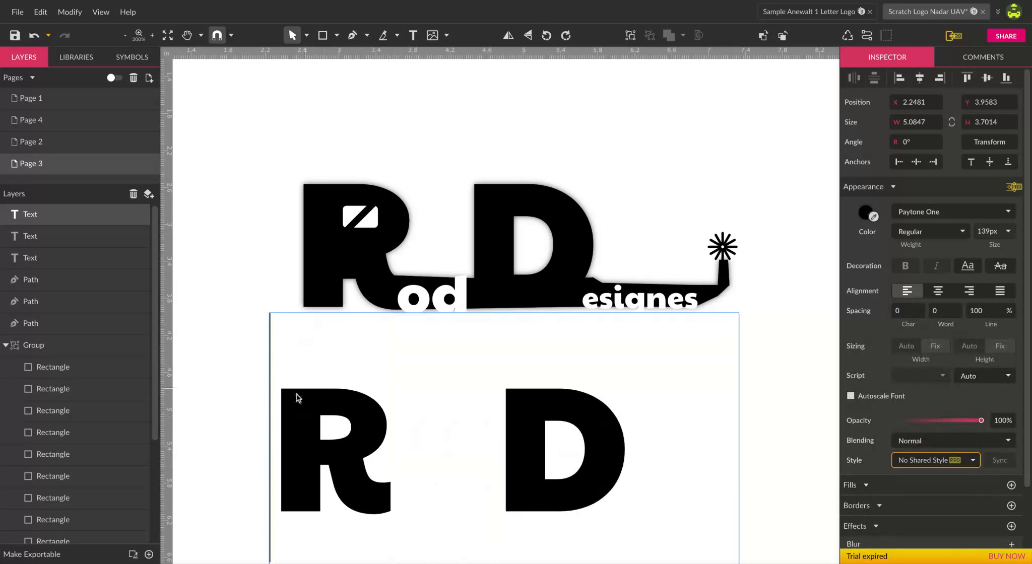
{"action": "key", "text": "ctrl+a"}
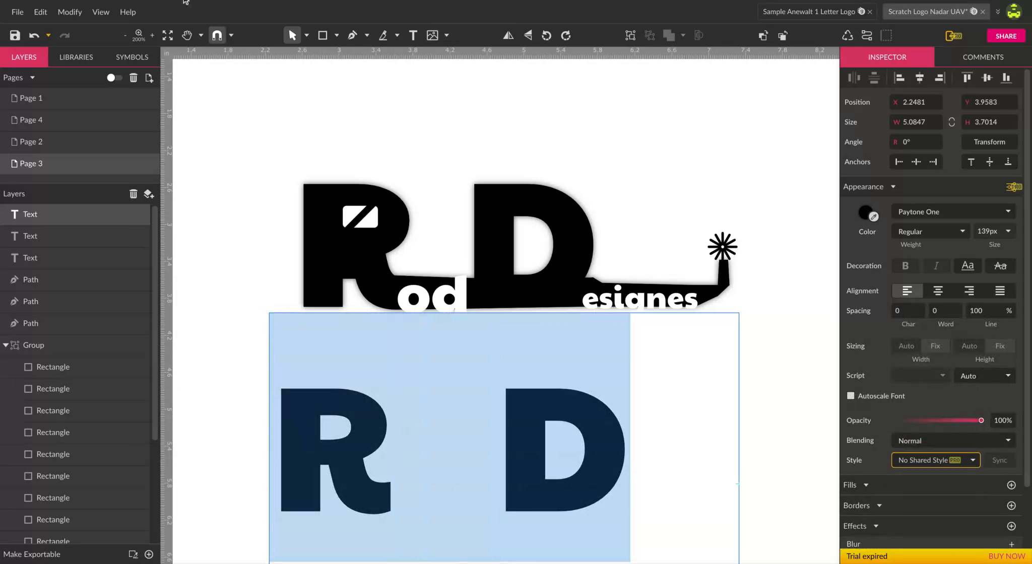
{"action": "left_click", "coordinate": [70, 12]}
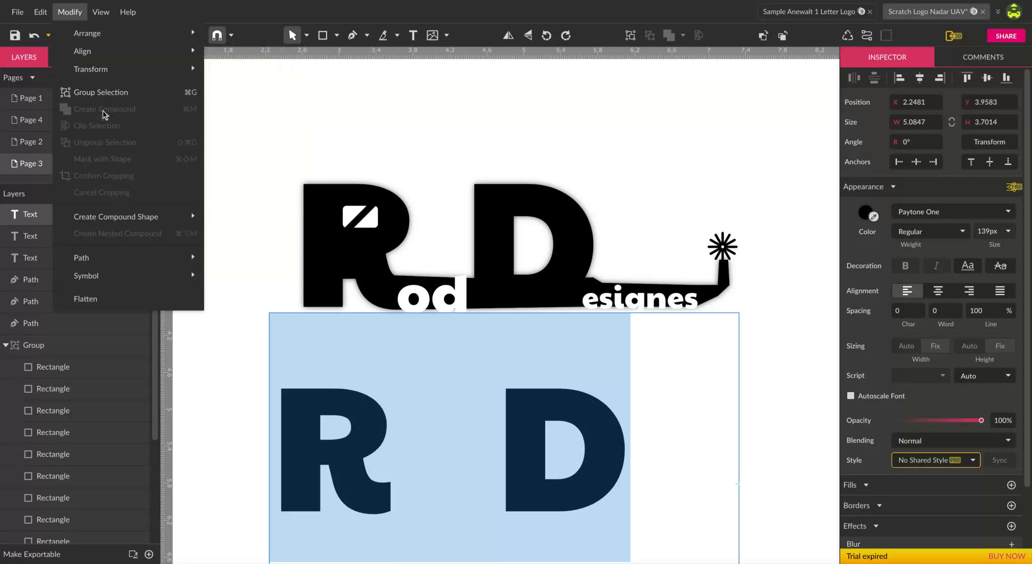
{"action": "mouse_move", "coordinate": [127, 258]}
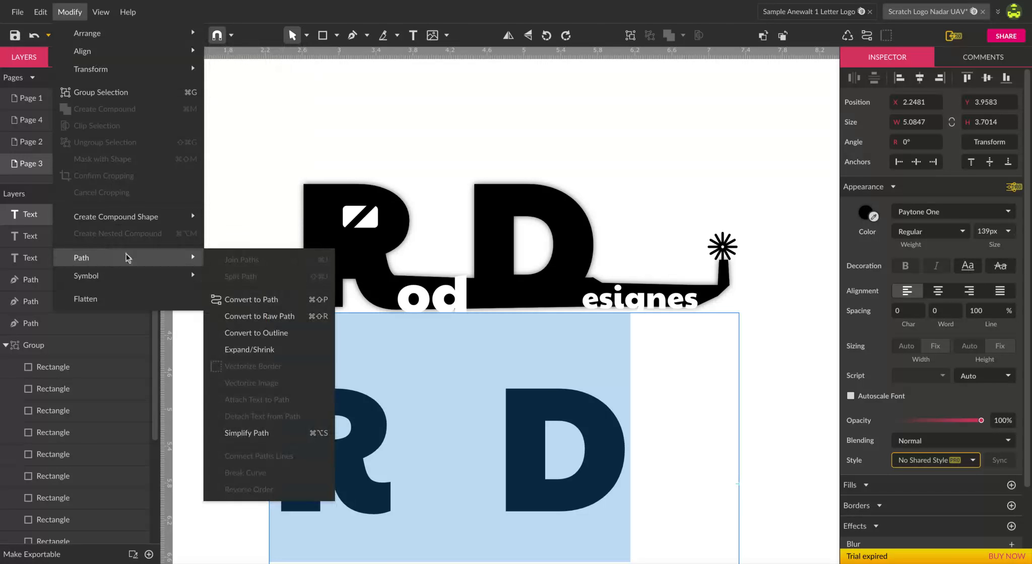
{"action": "left_click", "coordinate": [272, 302]}
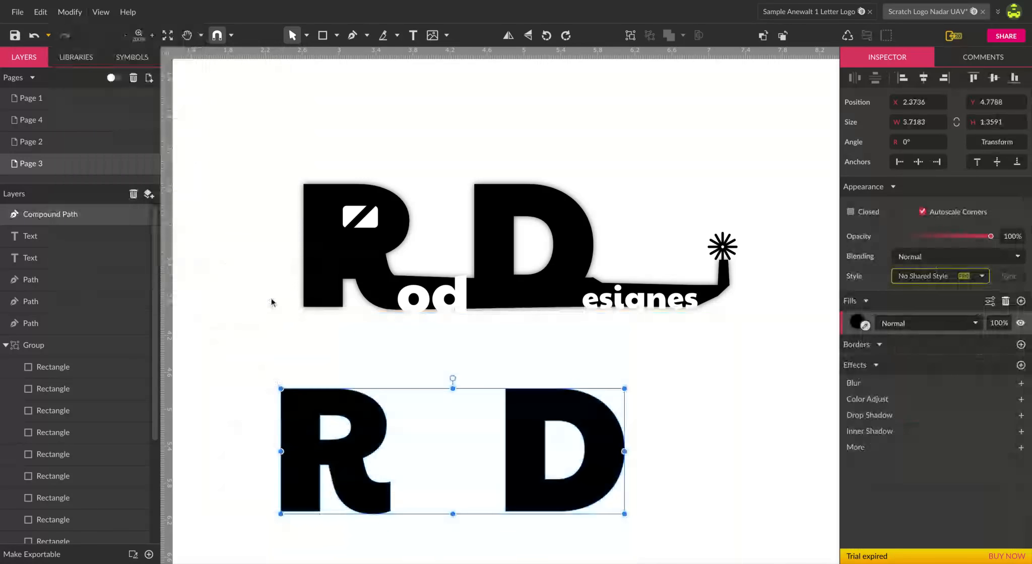
Stretch the end nodes of the R's leg past the D to form a base bar, making the path about 4.29 in wide.
{"action": "double_click", "coordinate": [384, 506]}
{"action": "left_click_drag", "start_coordinate": [386, 473], "coordinate": [496, 488]}
{"action": "key", "text": "ctrl+z"}
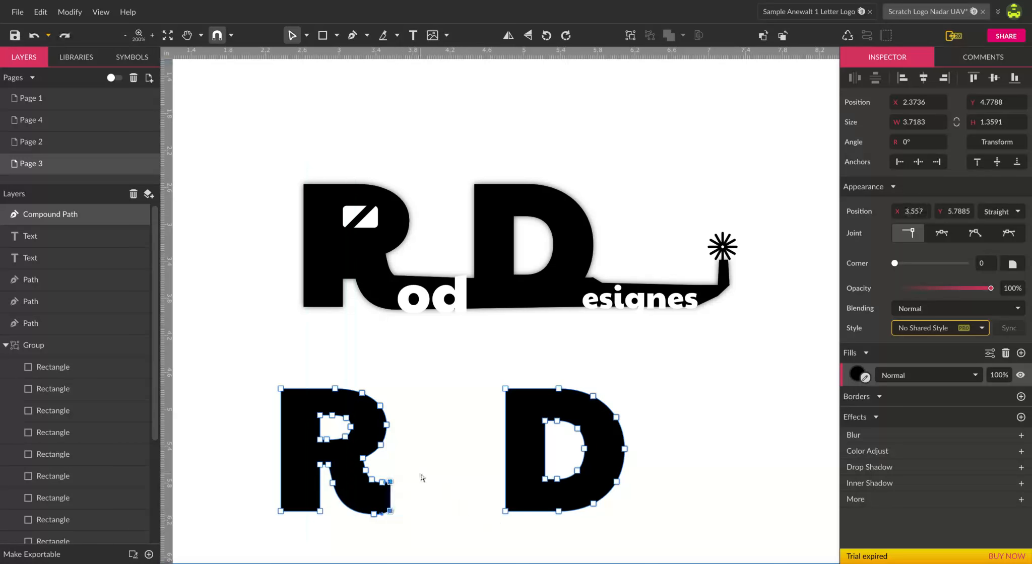
{"action": "left_click_drag", "start_coordinate": [384, 476], "coordinate": [678, 511]}
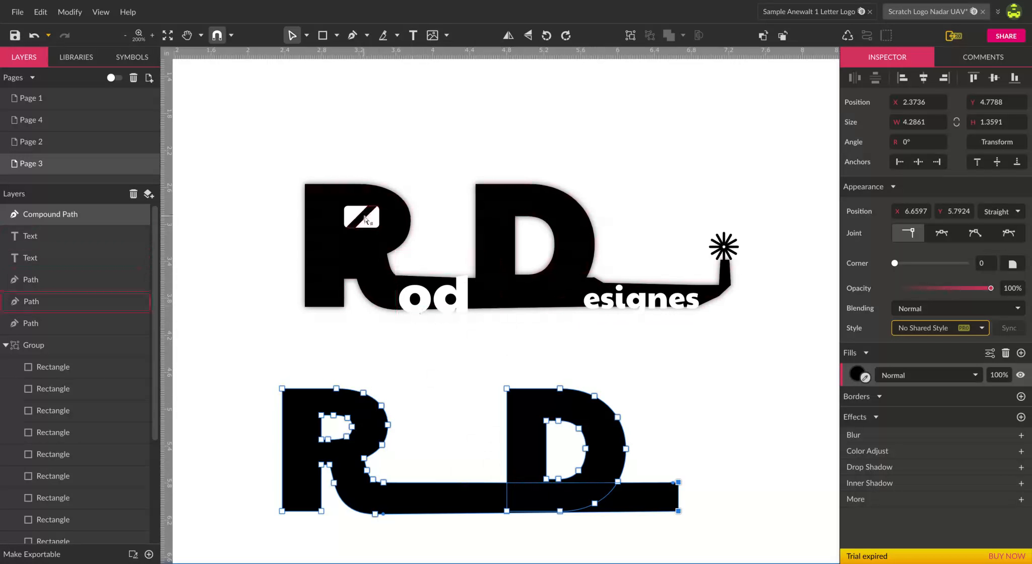
Add the text "od" at 43px Paytone One in a frame about 1.34 by 0.38 in on the bar between R and D.
{"action": "left_click", "coordinate": [415, 307]}
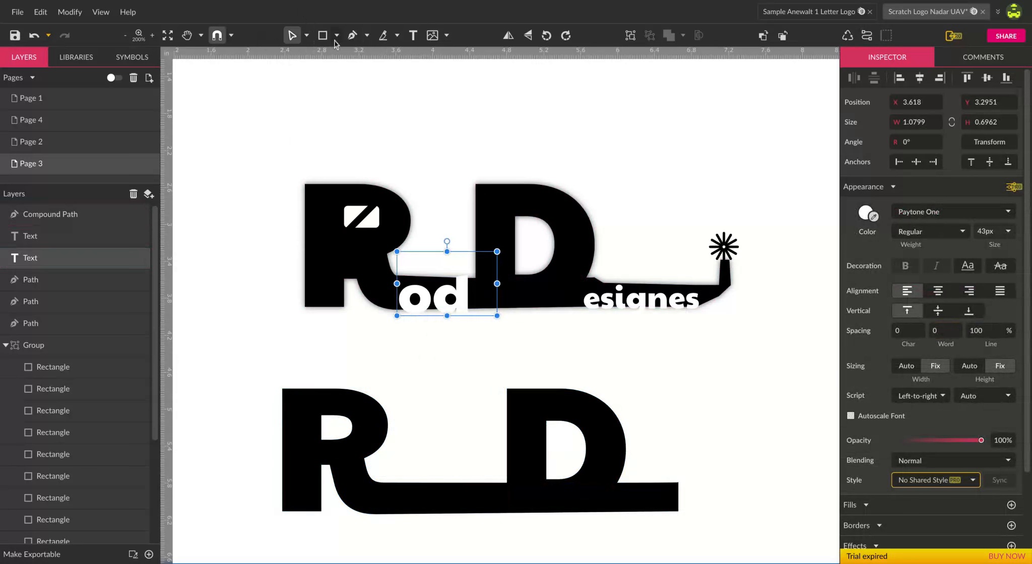
{"action": "left_click", "coordinate": [413, 36]}
{"action": "left_click_drag", "start_coordinate": [378, 483], "coordinate": [503, 518]}
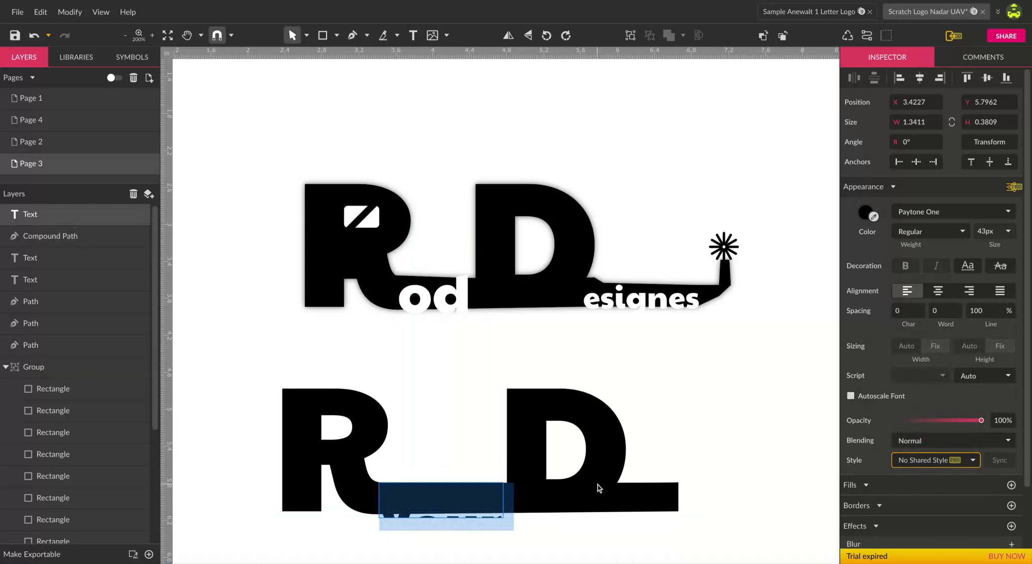
{"action": "type", "text": "od"}
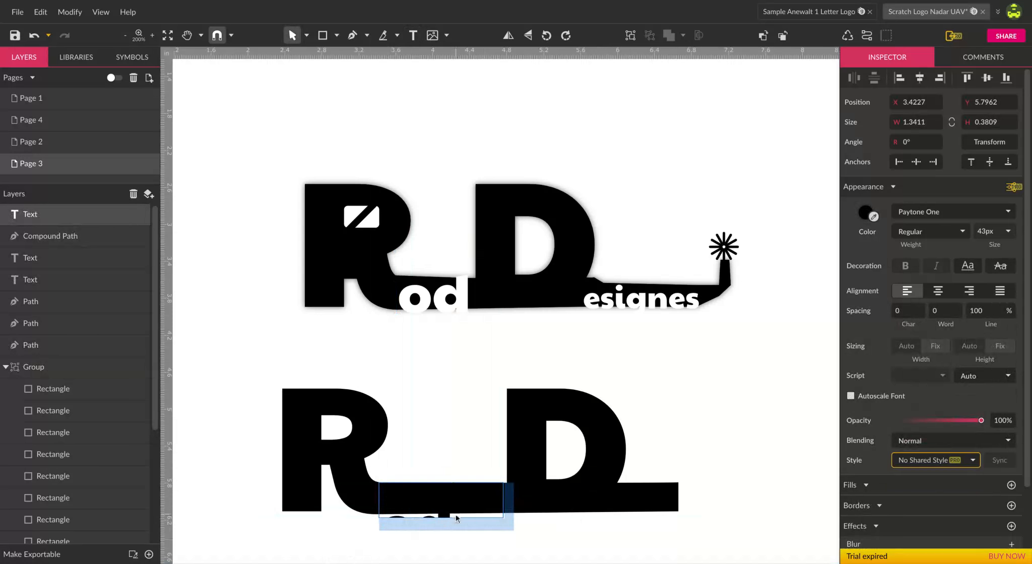
Colour the new "od" text white.
{"action": "key", "text": "shift+Left"}
{"action": "key", "text": "shift+Left"}
{"action": "left_click", "coordinate": [868, 223]}
{"action": "left_click", "coordinate": [867, 258]}
{"action": "key", "text": "Escape"}
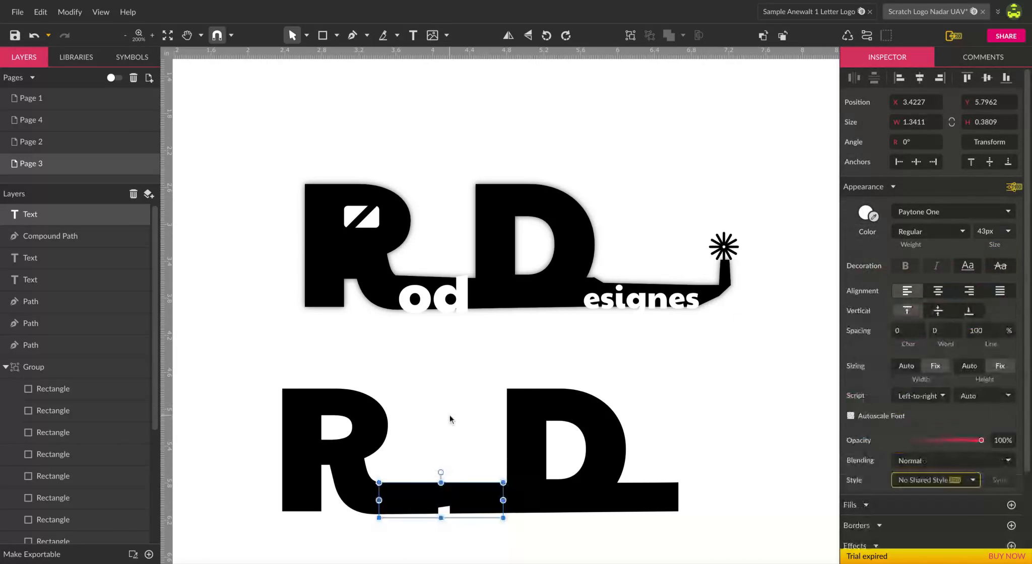
Enlarge the "od" text frame to about 0.82 in high and position the letters on the bar beside the R.
{"action": "left_click", "coordinate": [447, 521]}
{"action": "mouse_move", "coordinate": [445, 512]}
{"action": "left_mouse_down"}
{"action": "mouse_move", "coordinate": [447, 481]}
{"action": "mouse_move", "coordinate": [446, 528]}
{"action": "mouse_move", "coordinate": [444, 510]}
{"action": "left_mouse_up"}
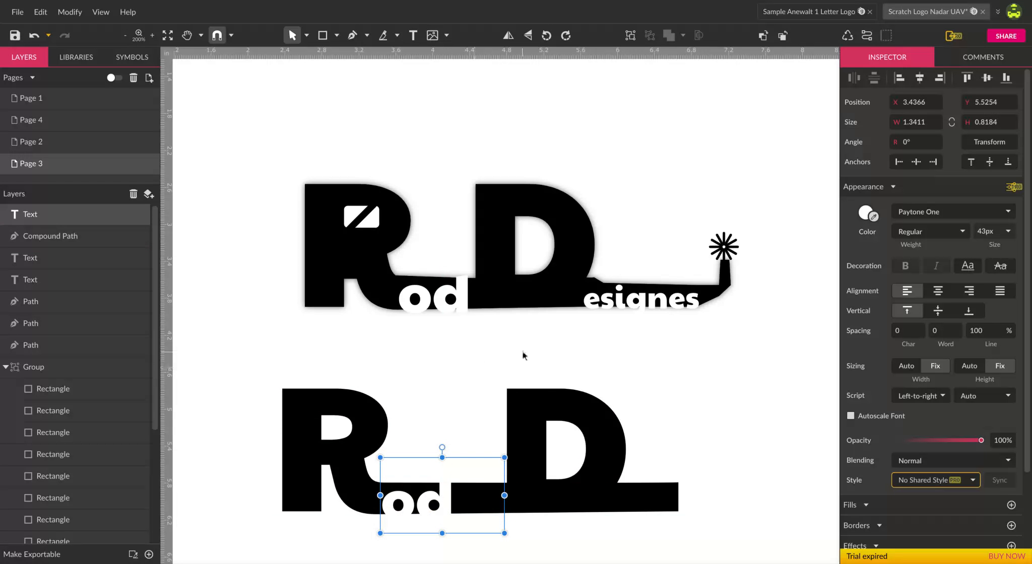
{"action": "left_click", "coordinate": [712, 504]}
{"action": "key", "text": "z"}
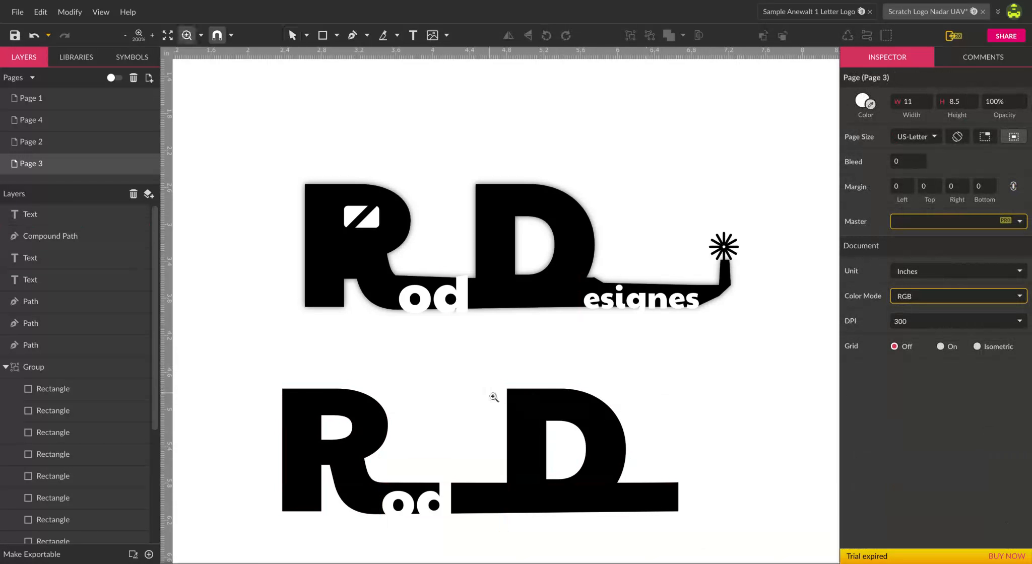
{"action": "left_click", "coordinate": [490, 393], "text": "alt"}
{"action": "key", "text": "space"}
{"action": "left_click_drag", "start_coordinate": [604, 410], "coordinate": [520, 400]}
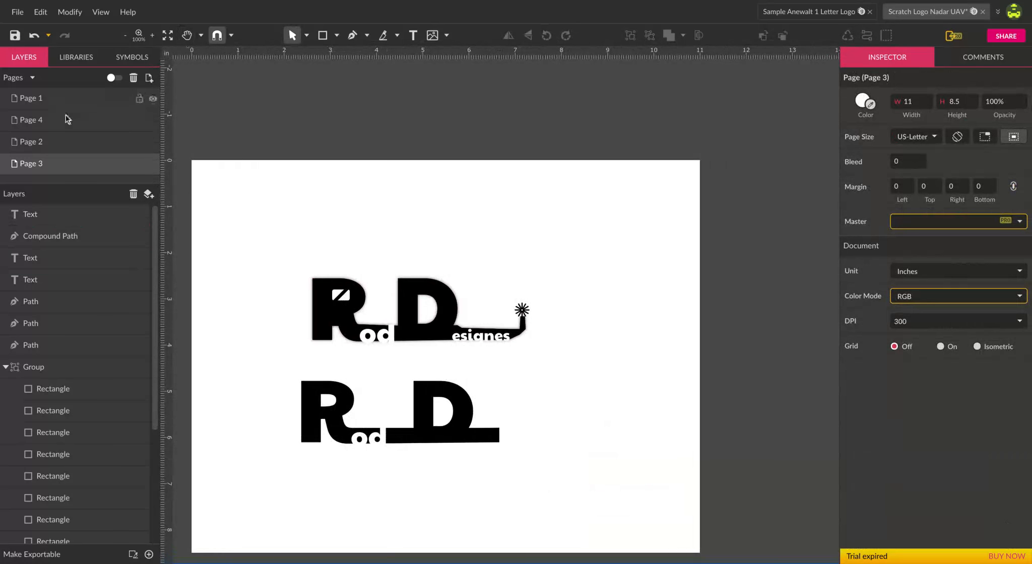